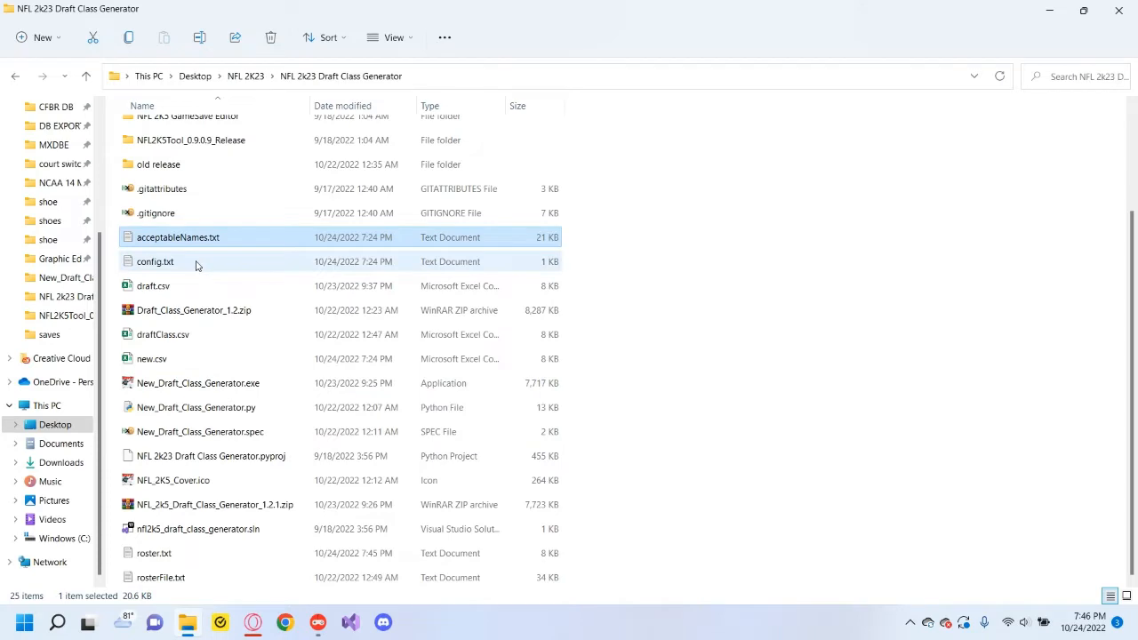
- Launch New_Draft_Class_Generator.exe and open its online documentation with option 5
click(196, 262)
click(265, 481)
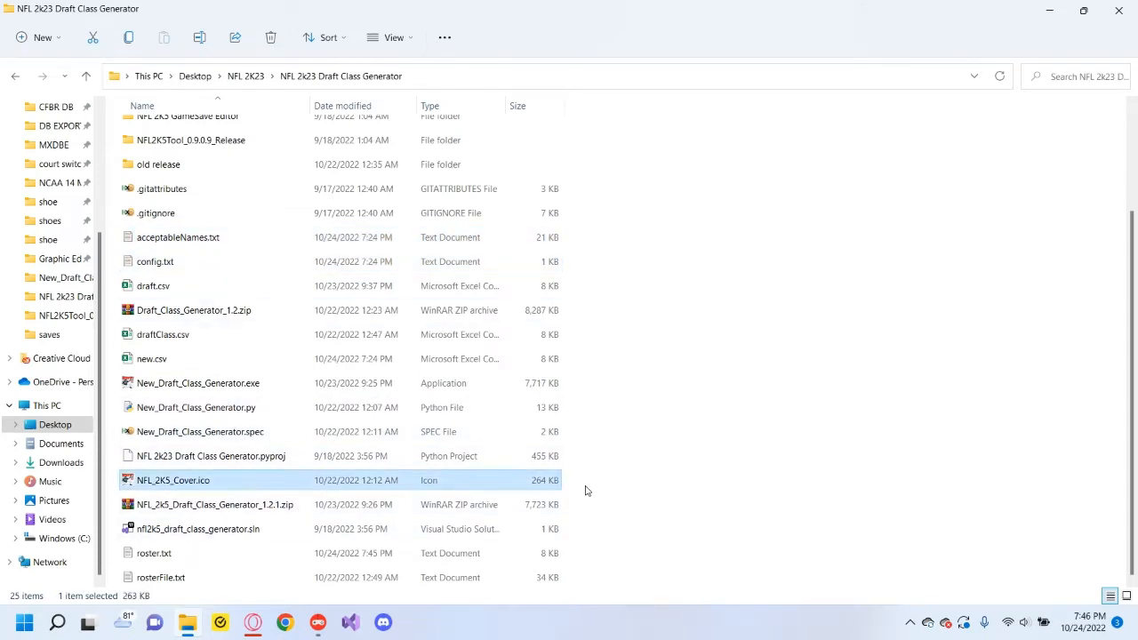
double_click(272, 386)
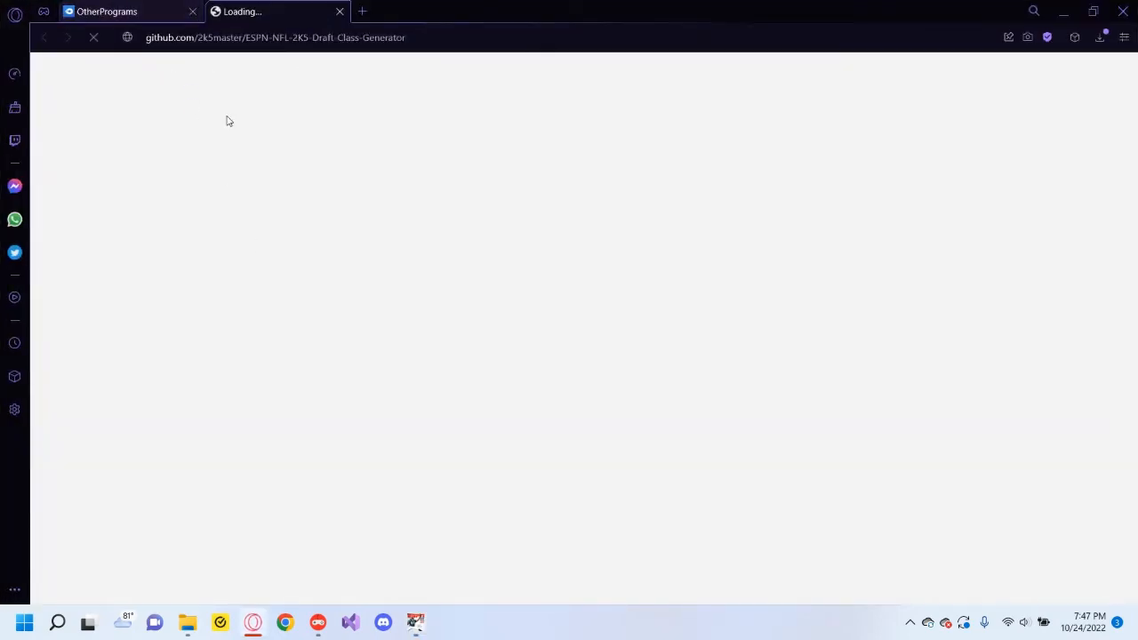
- Skim the README of the Draft Class Generator repository and review the notes of its latest release
scroll(197, 383, down, 2)
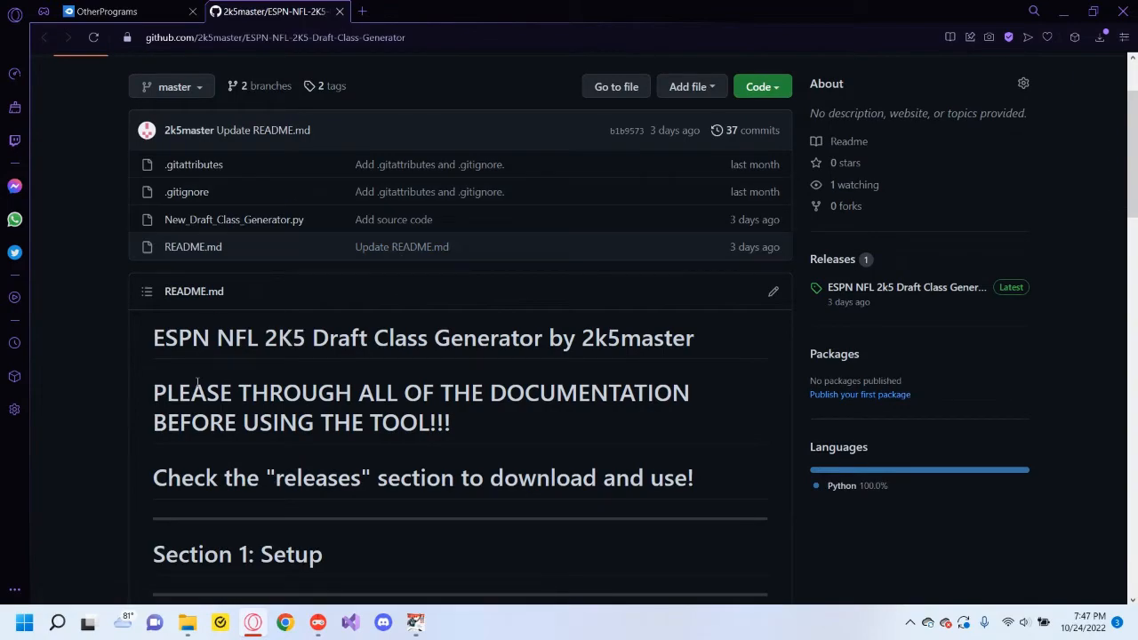
scroll(160, 355, down, 8)
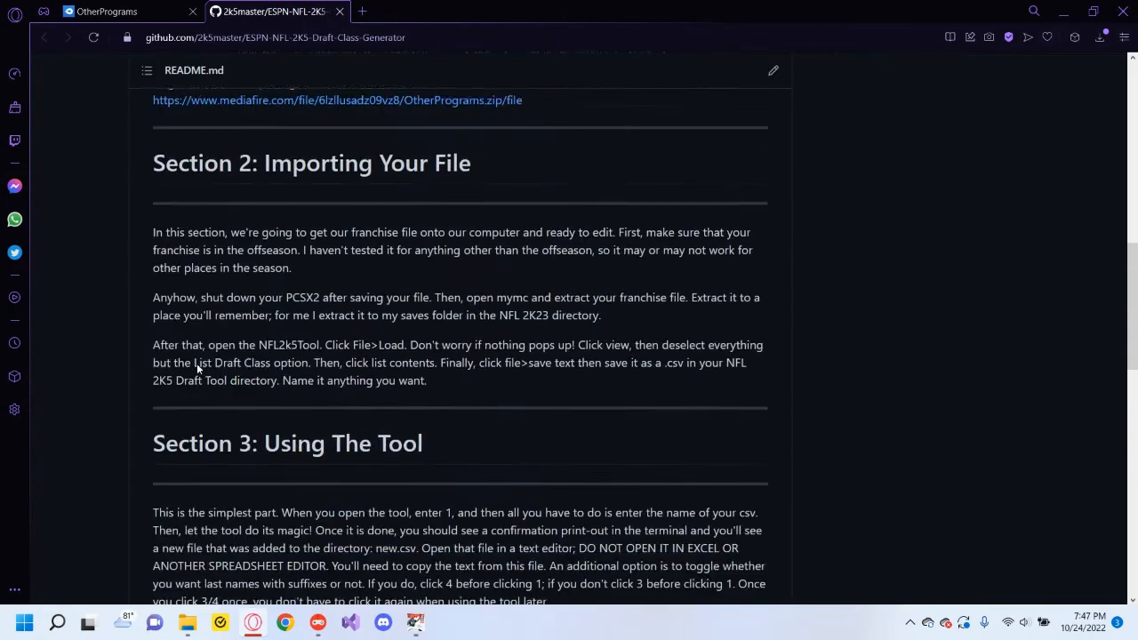
scroll(133, 369, up, 10)
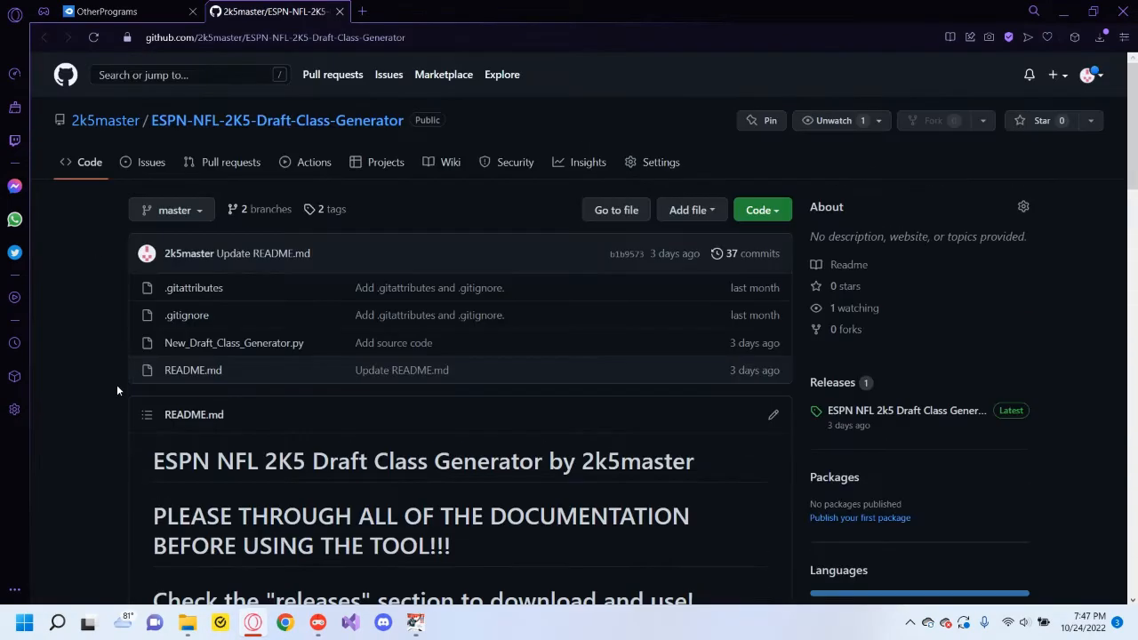
scroll(853, 427, down, 2)
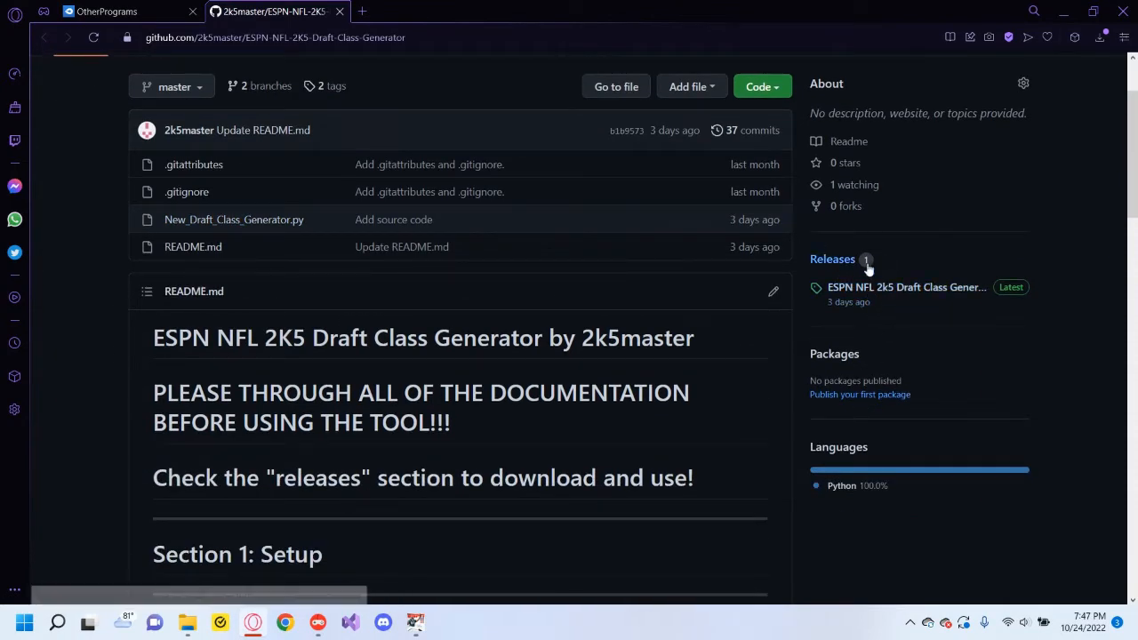
click(872, 299)
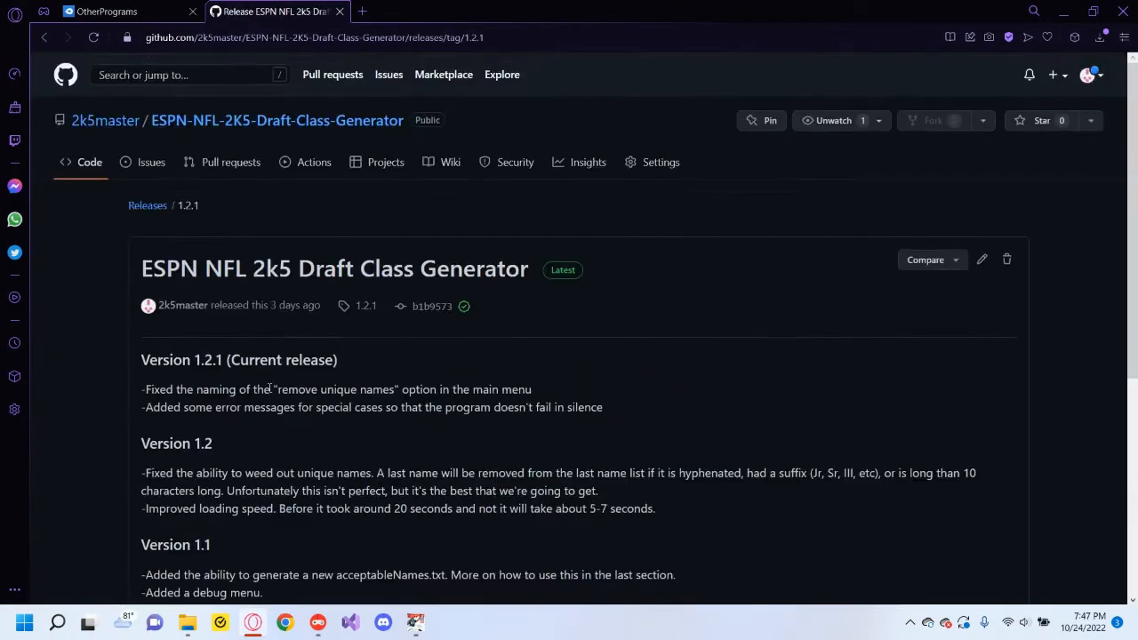
scroll(268, 387, down, 5)
scroll(384, 230, up, 5)
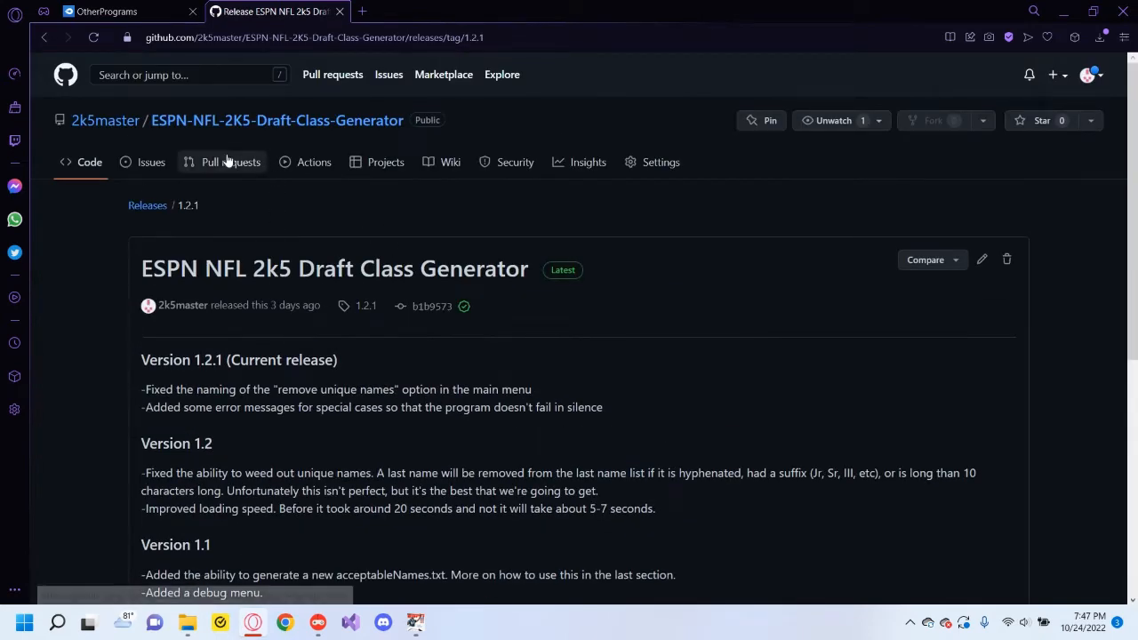
- Return to the repository's main page and examine the downloadable assets of the latest release
click(248, 127)
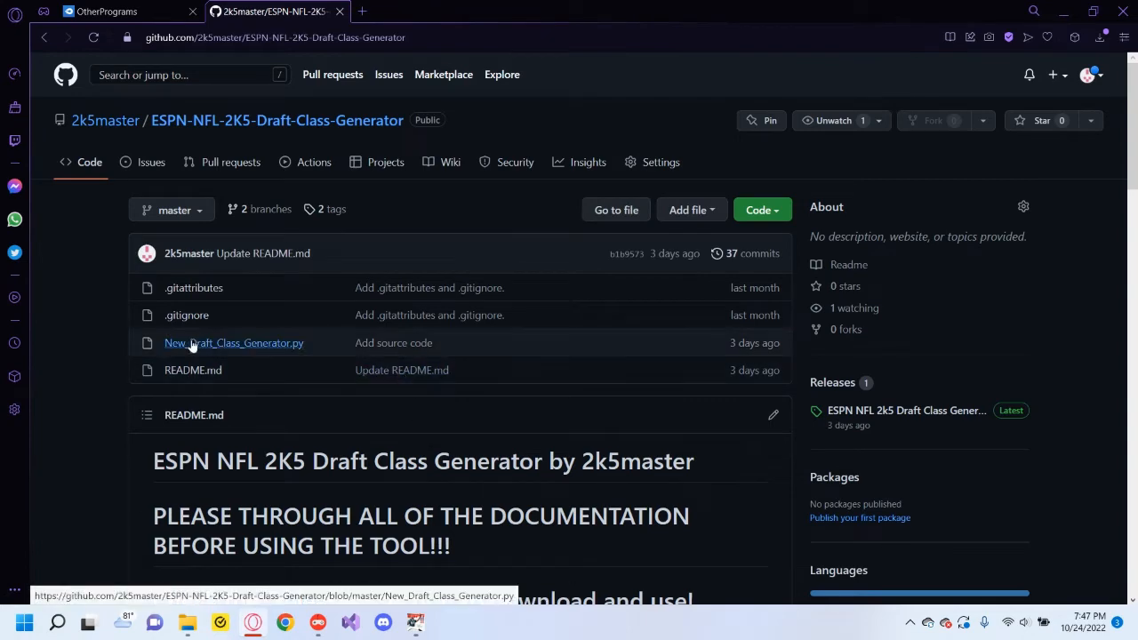
click(876, 412)
scroll(677, 424, down, 2)
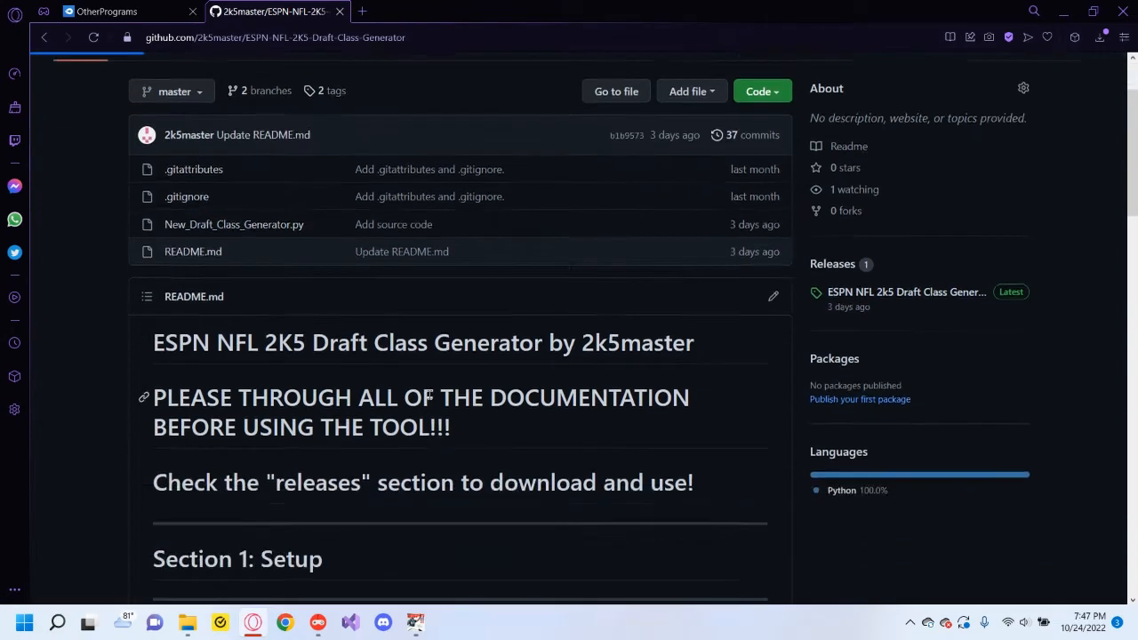
scroll(280, 391, down, 4)
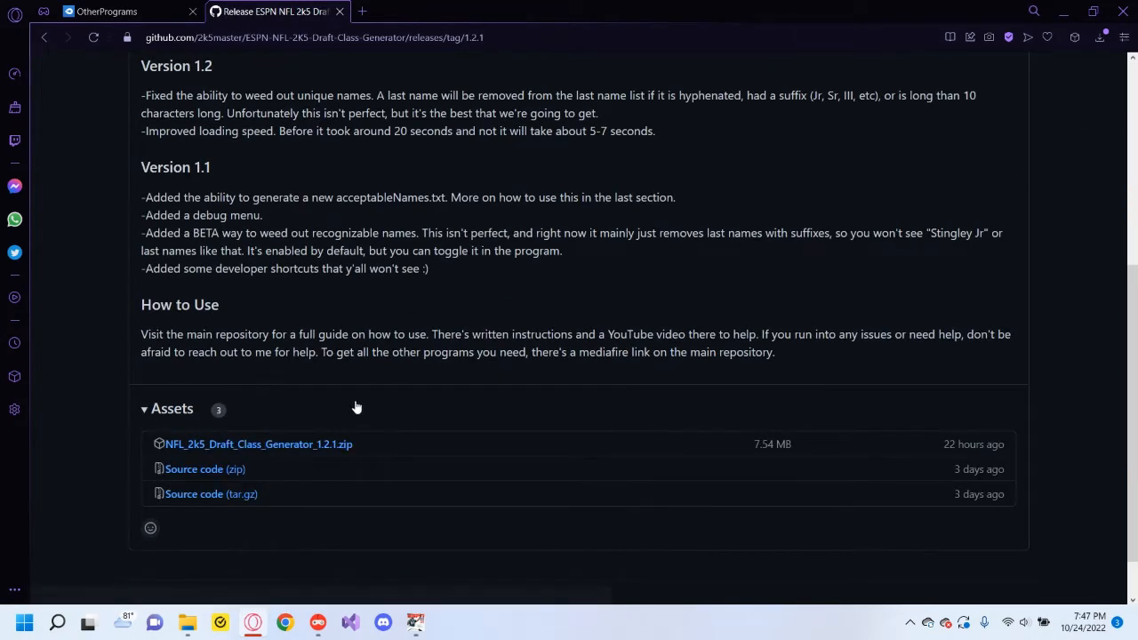
scroll(347, 391, up, 5)
- Go back to the repository and read the README's setup requirements down to the MediaFire package link
click(315, 120)
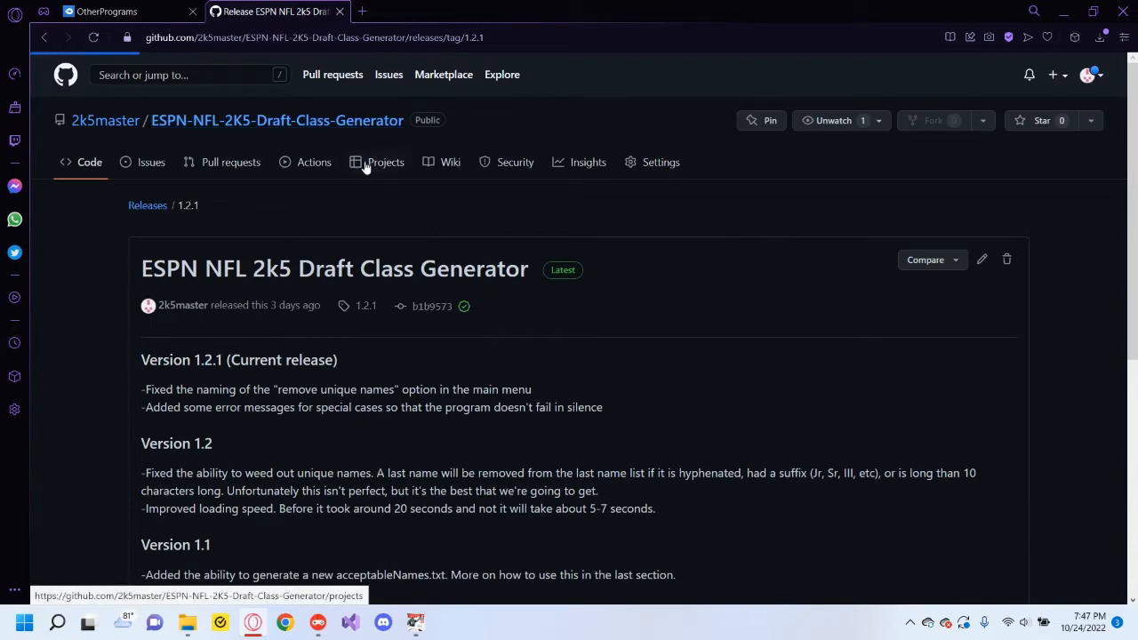
scroll(422, 353, down, 3)
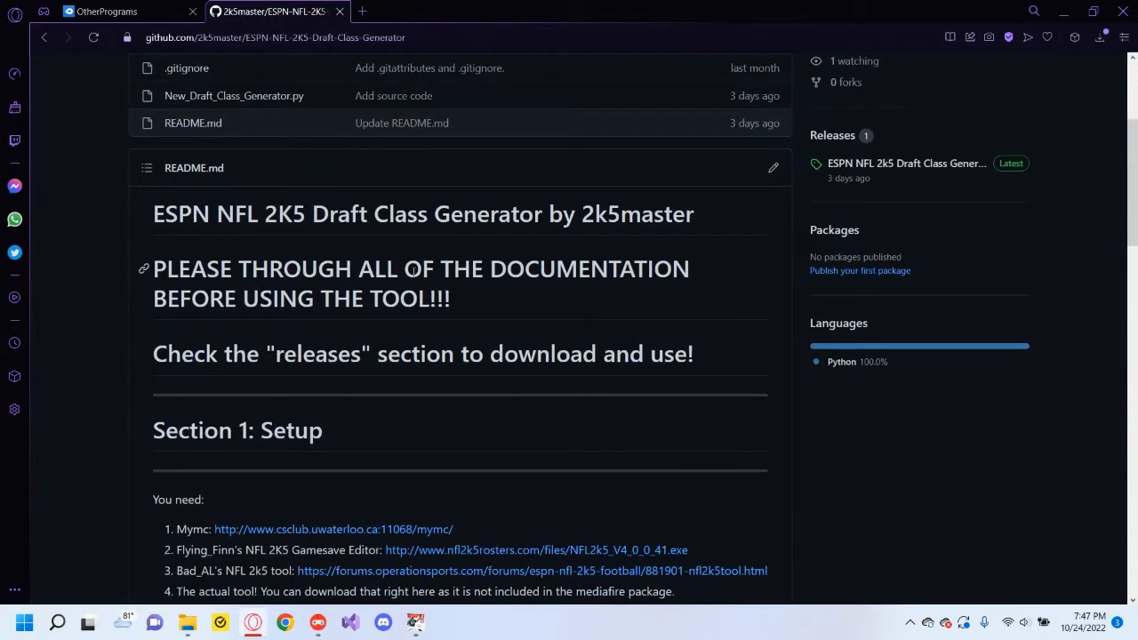
scroll(321, 409, down, 3)
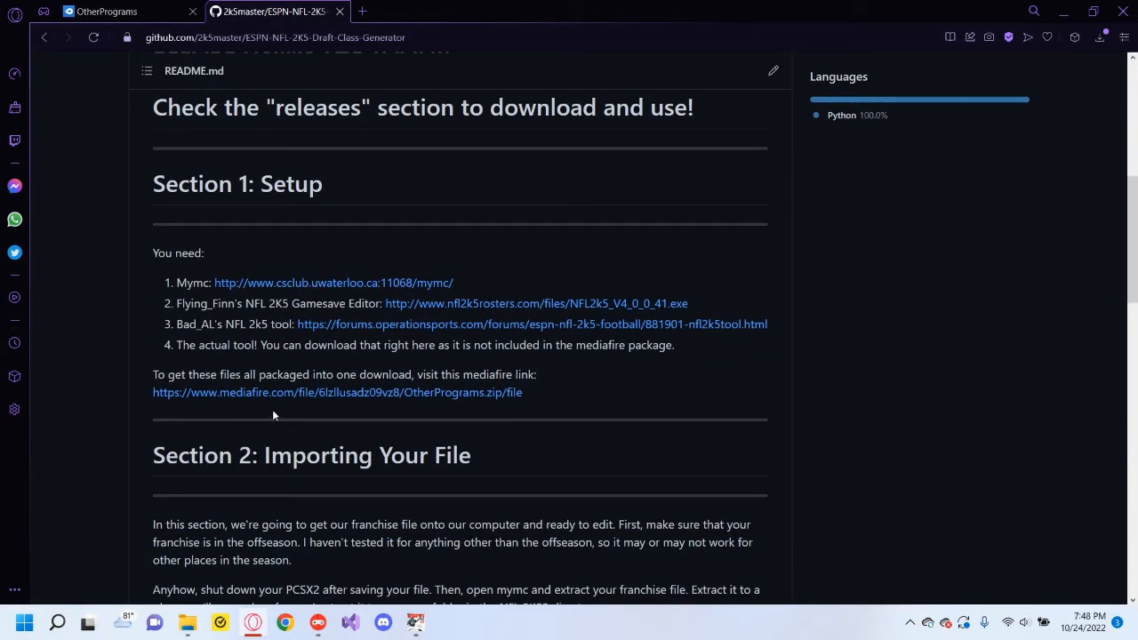
scroll(273, 415, down, 2)
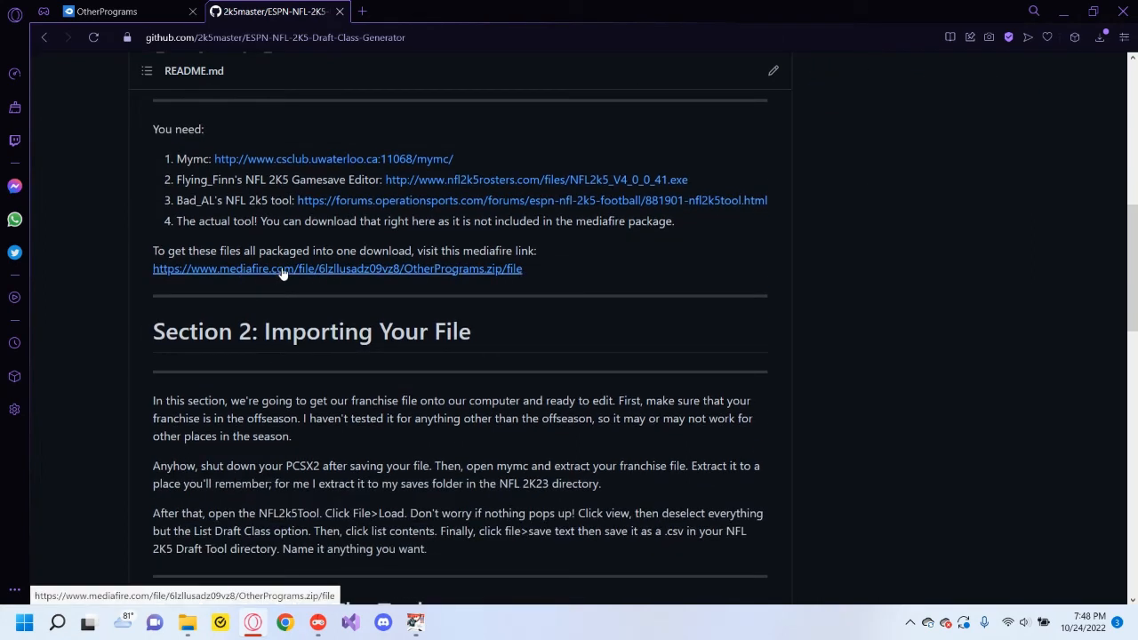
- Check and close the OtherPrograms MediaFire page, then minimize the browser and close the Draft Class Generator console
click(138, 13)
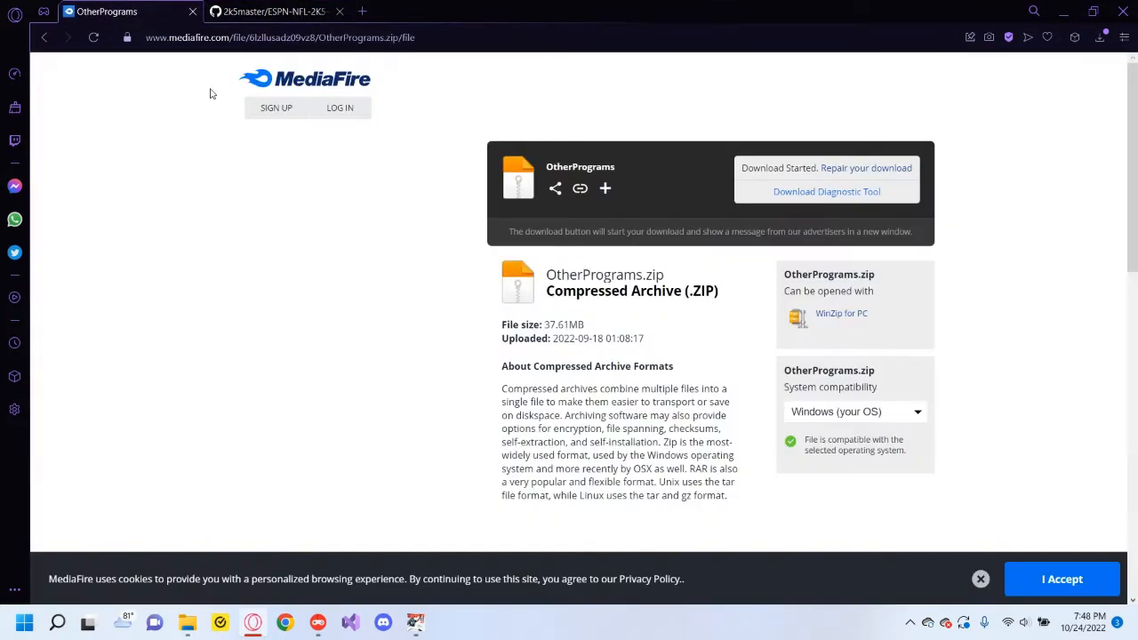
click(192, 11)
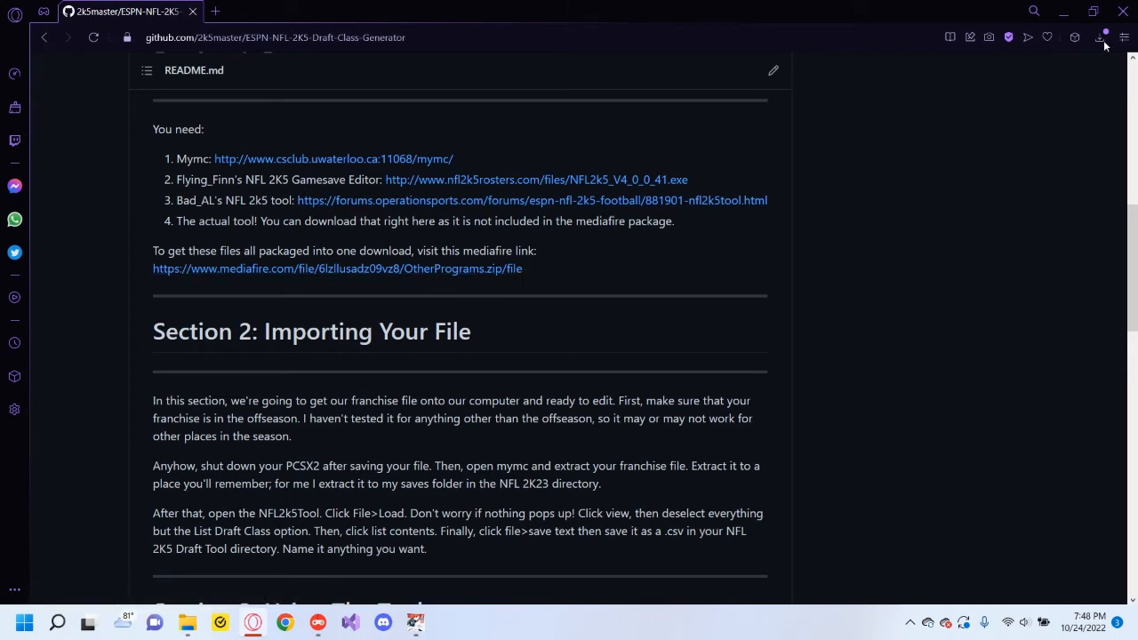
click(1064, 11)
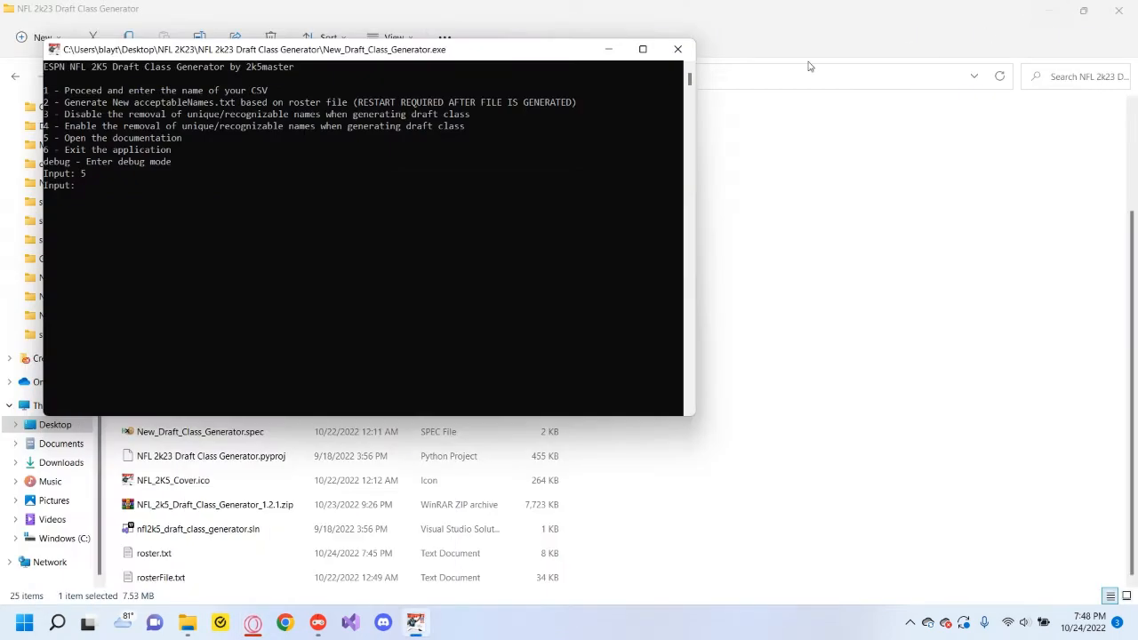
click(677, 52)
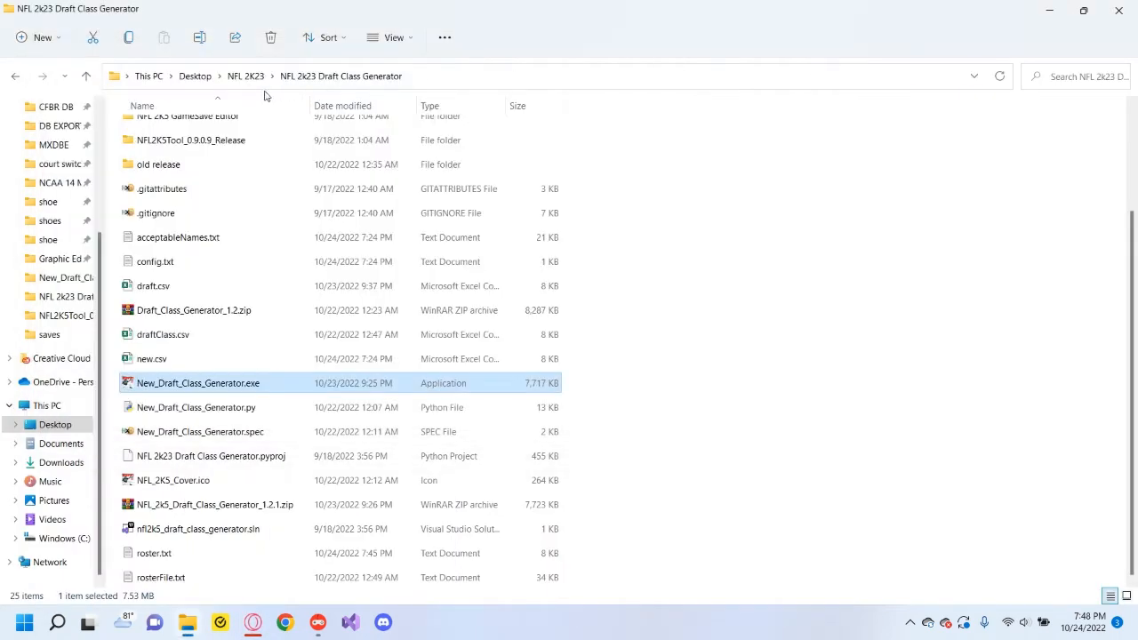
- Launch mymc-gui.exe from the mymc folder in NFL 2K23 and open the NFL22Low.ps2 memory card image
click(248, 78)
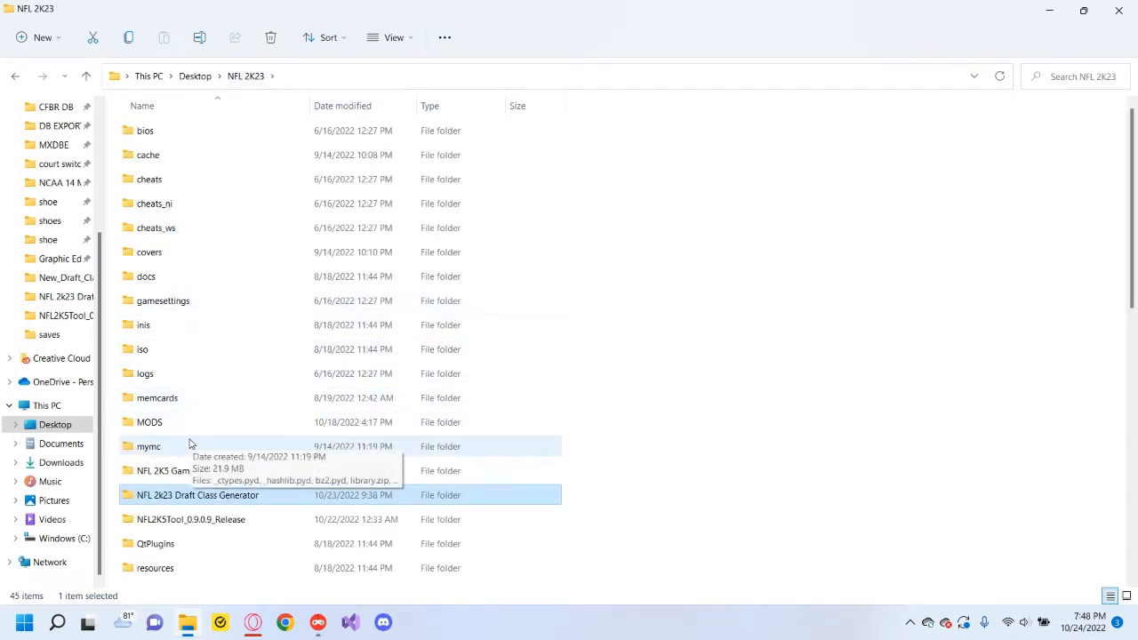
double_click(189, 443)
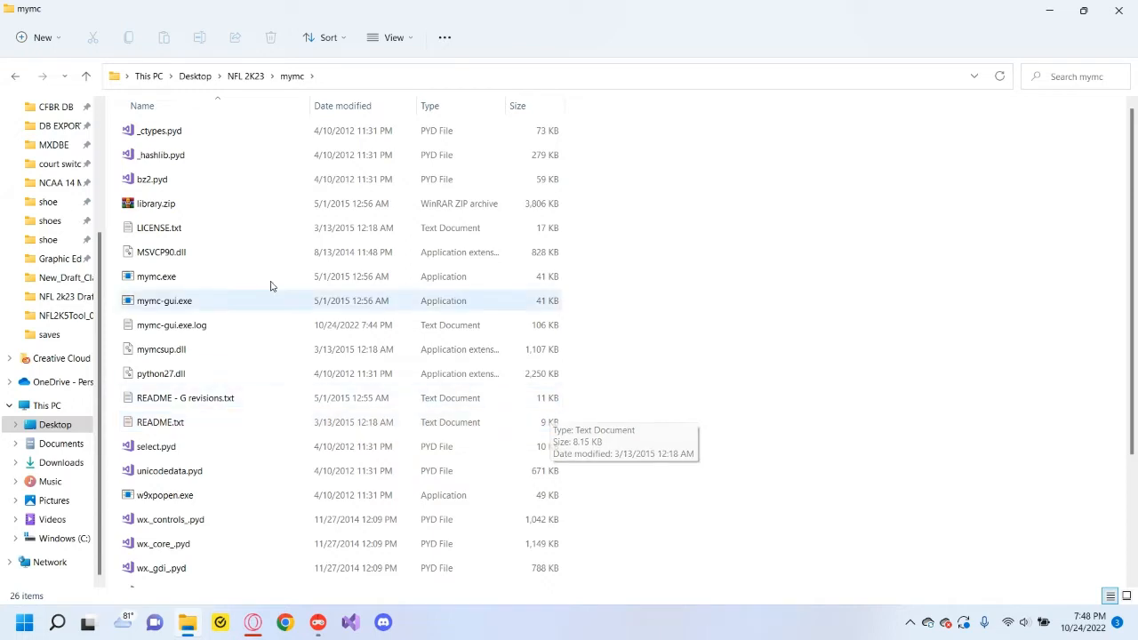
double_click(187, 302)
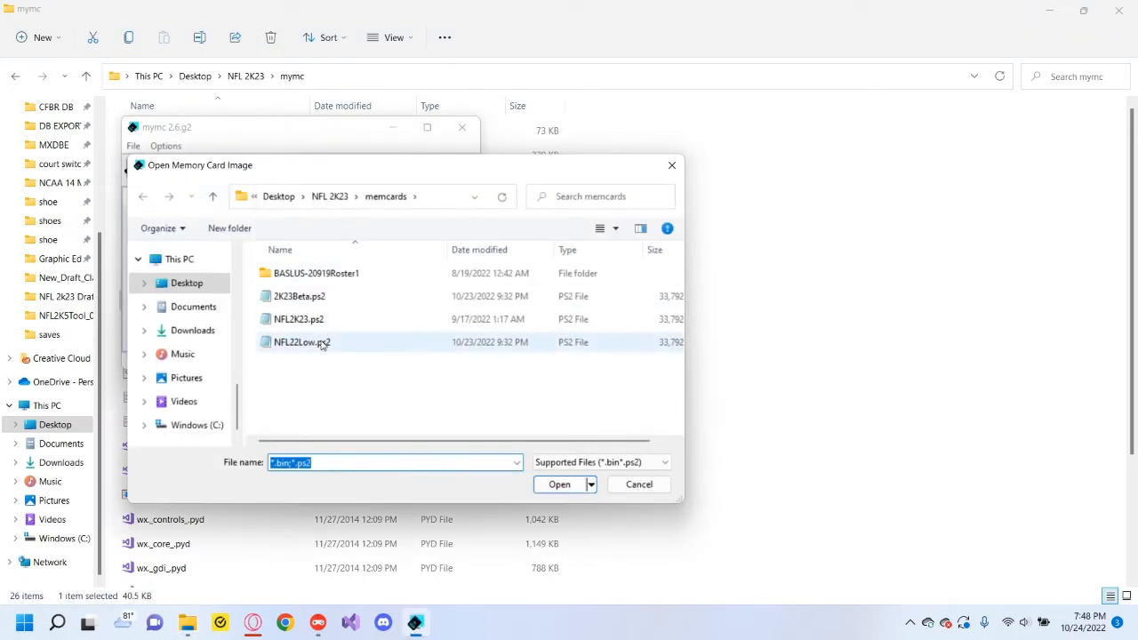
double_click(322, 344)
scroll(349, 331, down, 2)
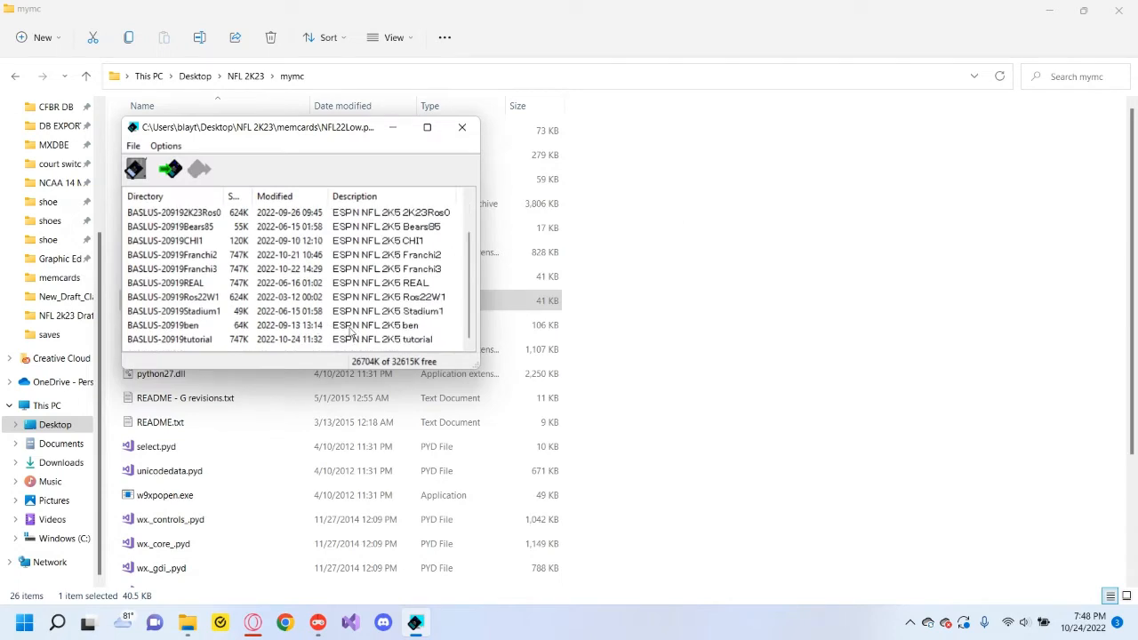
- Start exporting the BASLUS-20919tutorial save and choose the saves folder in NFL 2K23 as its destination
click(298, 339)
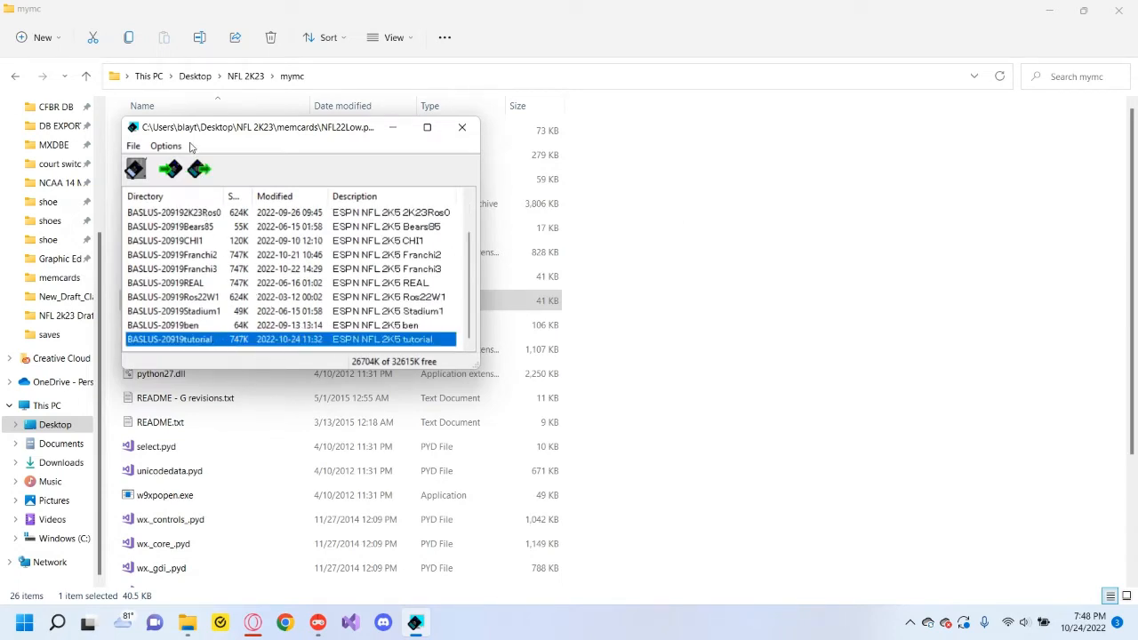
click(200, 170)
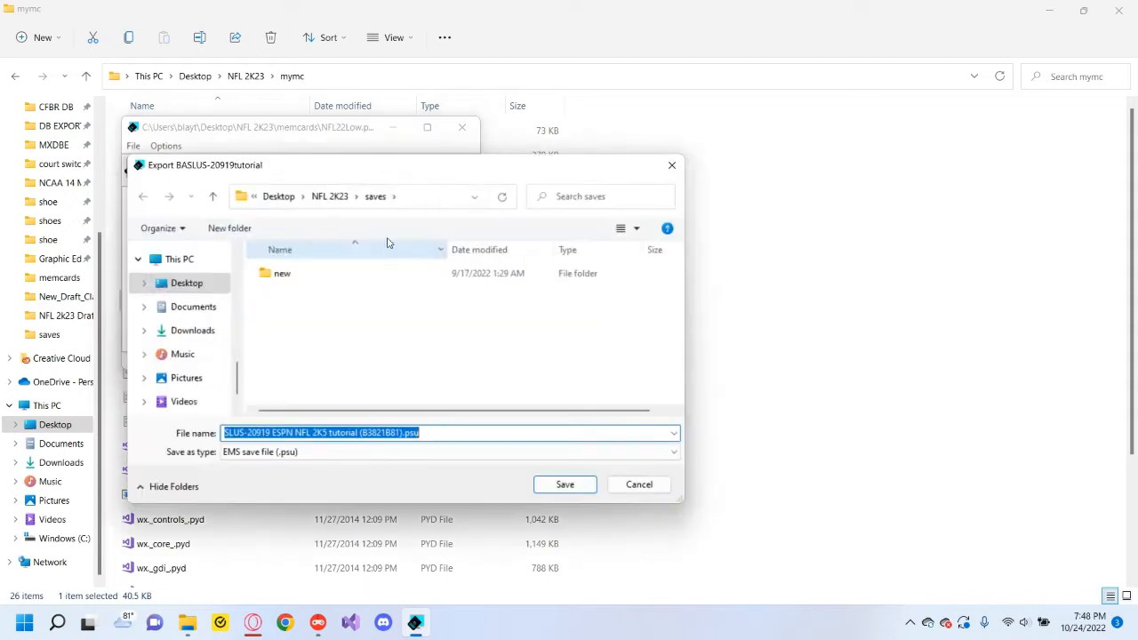
click(334, 197)
scroll(342, 297, down, 5)
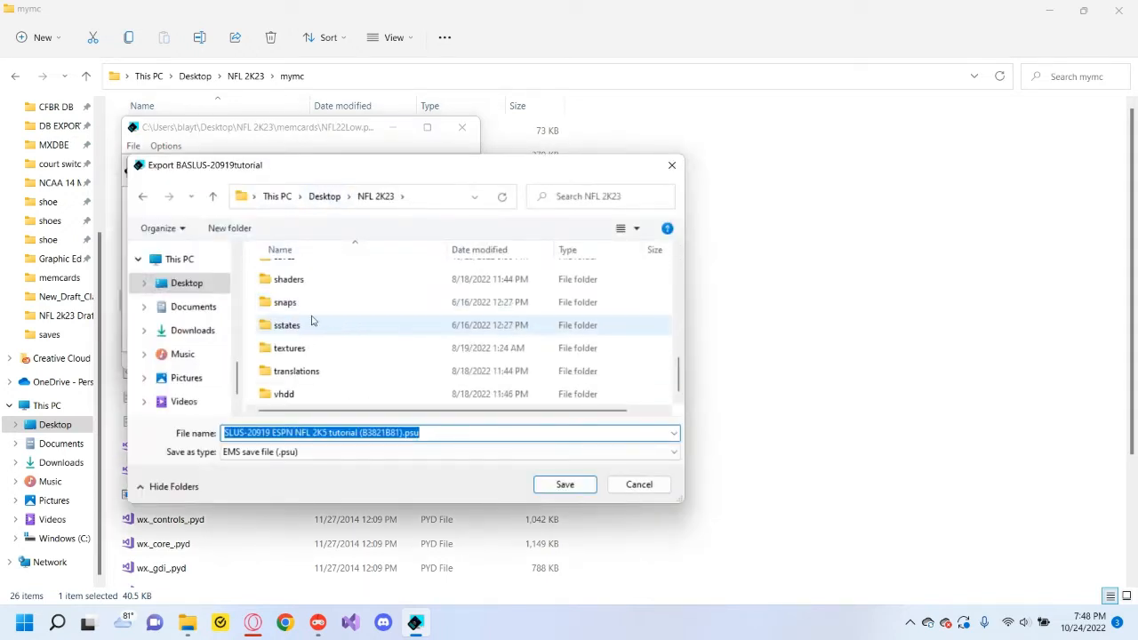
scroll(315, 320, up, 2)
click(317, 362)
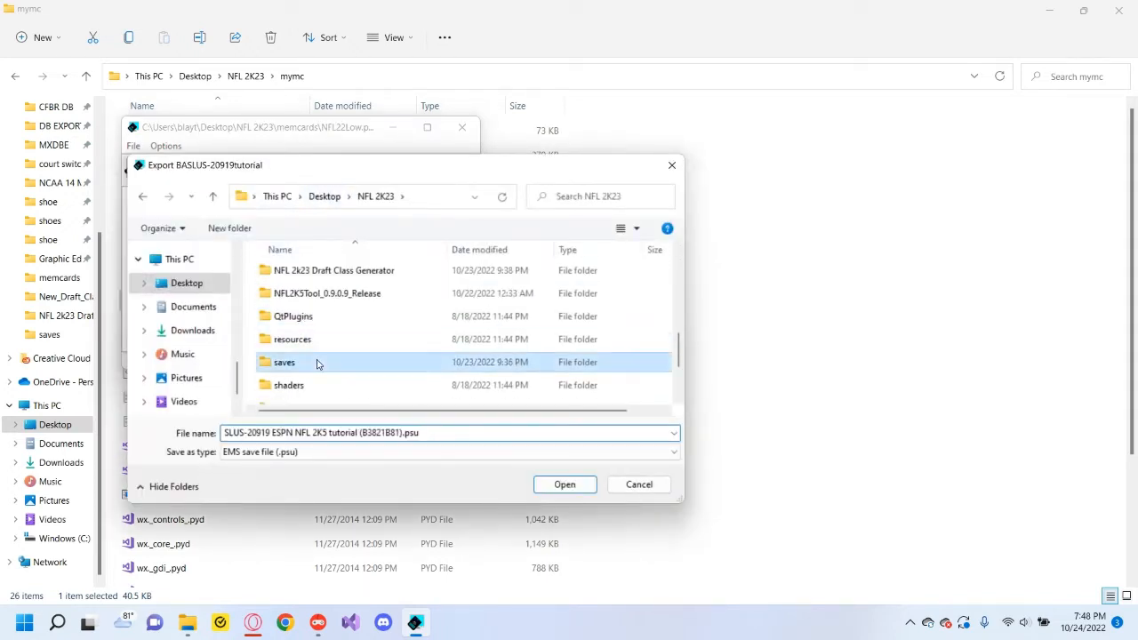
double_click(317, 362)
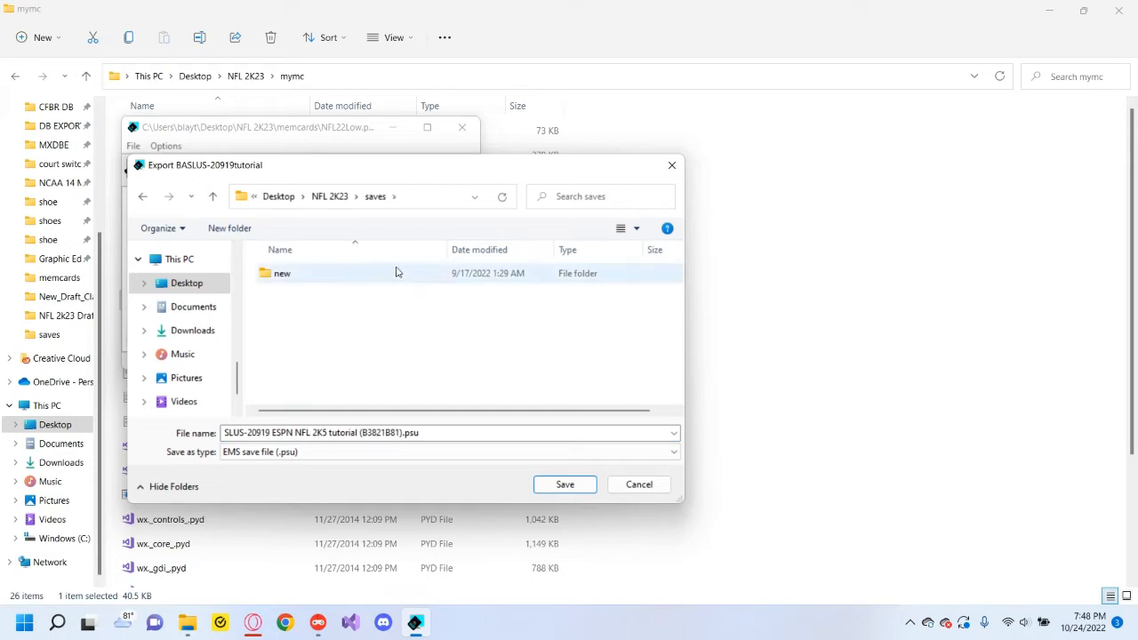
- Export the tutorial save as a MAXDrive save file (.max) and close mymc
click(409, 460)
click(402, 475)
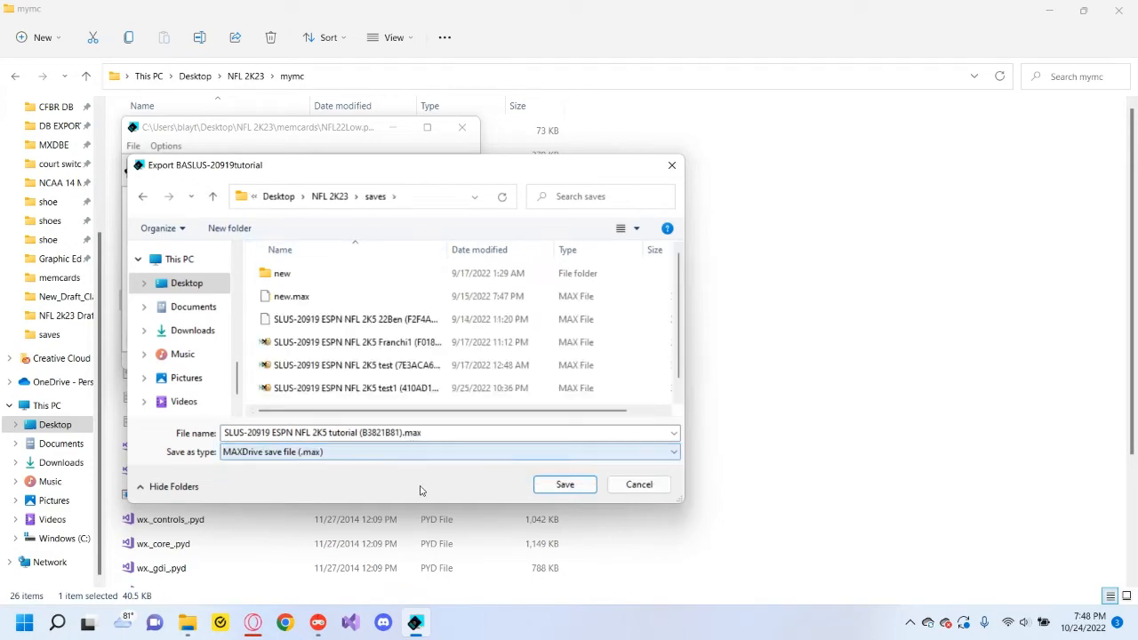
click(538, 488)
click(614, 313)
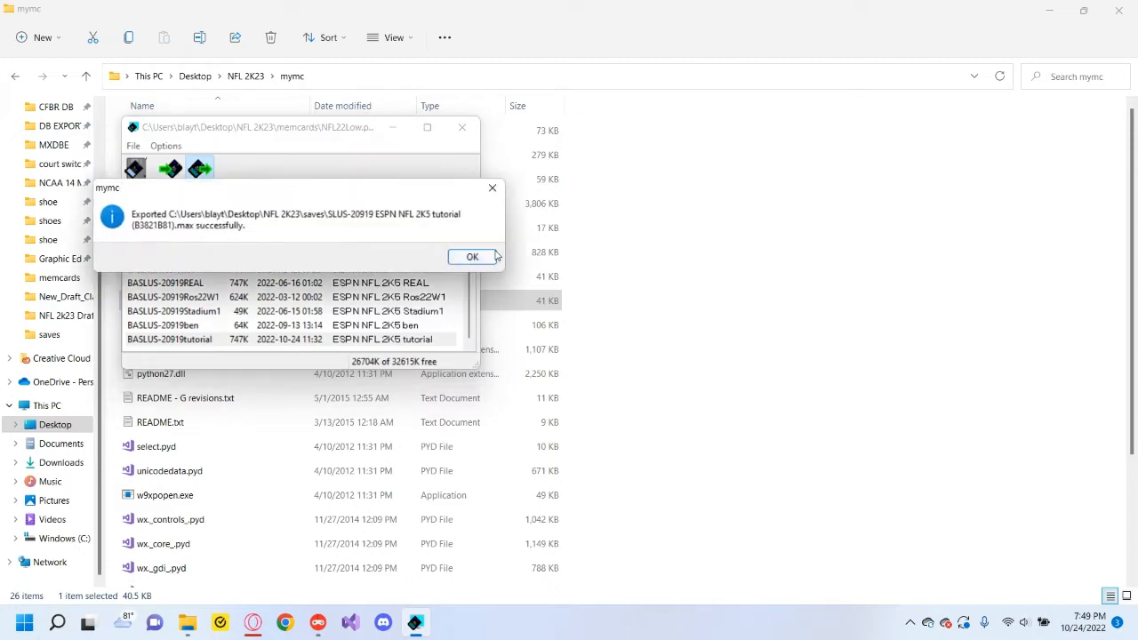
click(468, 256)
click(462, 131)
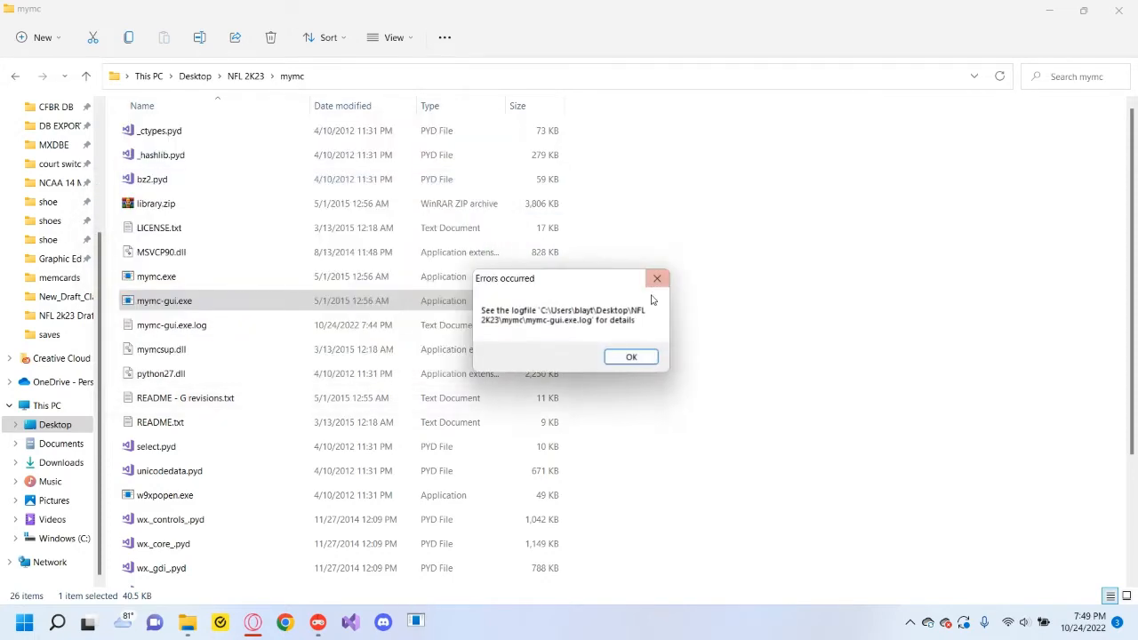
click(631, 356)
- Launch the NFL2K5Tool application from the NFL2K5Tool_0.9.0.9_Release folder in NFL 2K23
click(243, 77)
scroll(374, 364, down, 3)
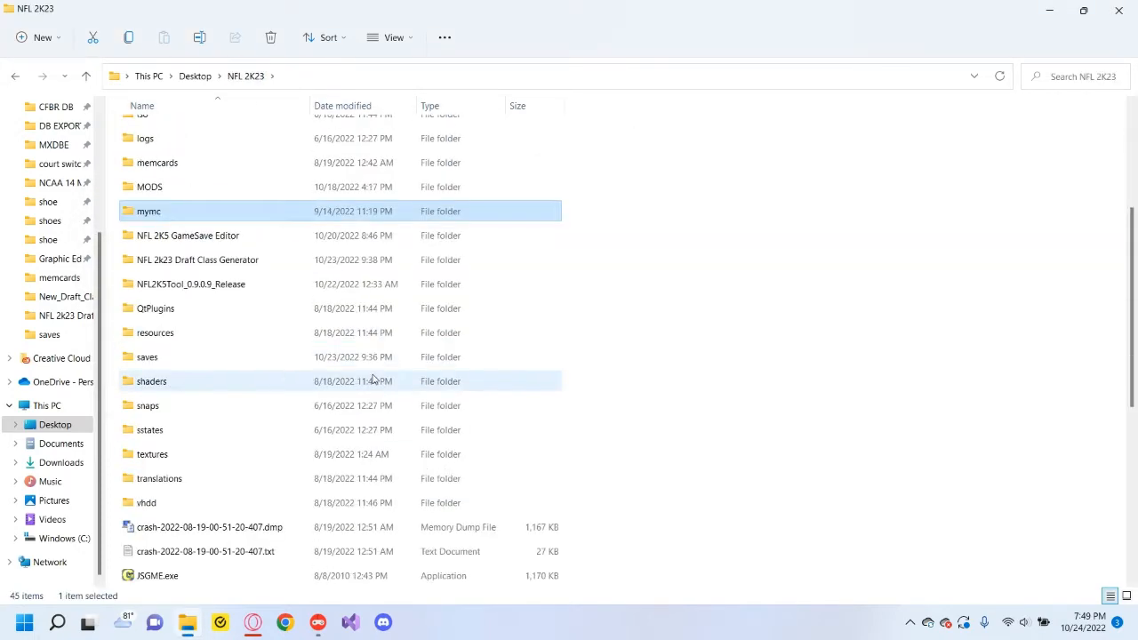
double_click(234, 286)
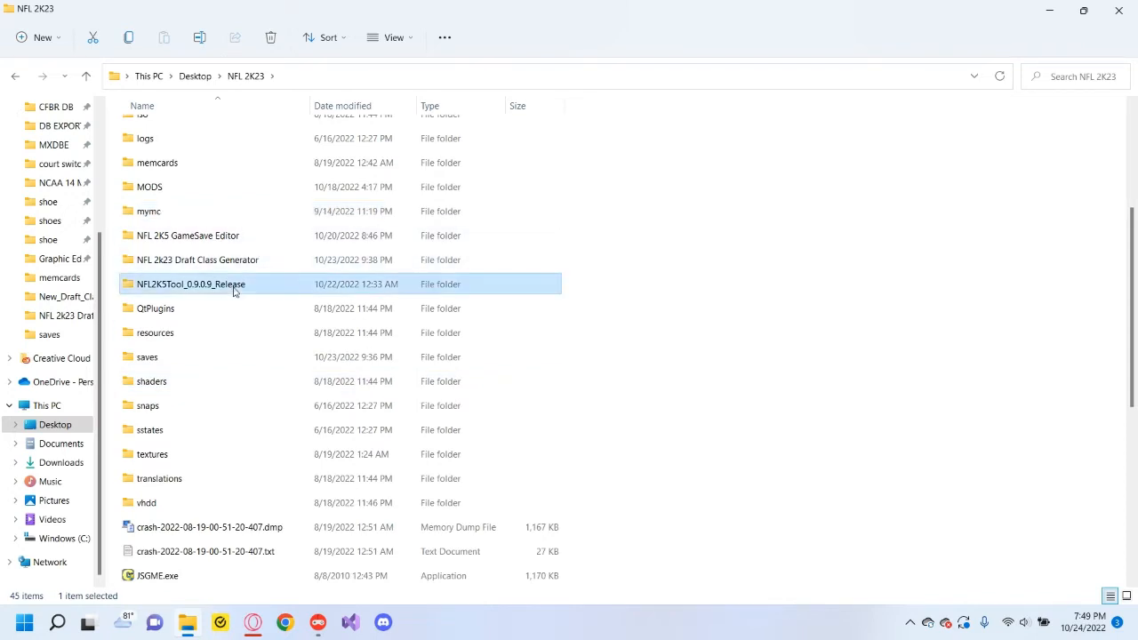
double_click(216, 307)
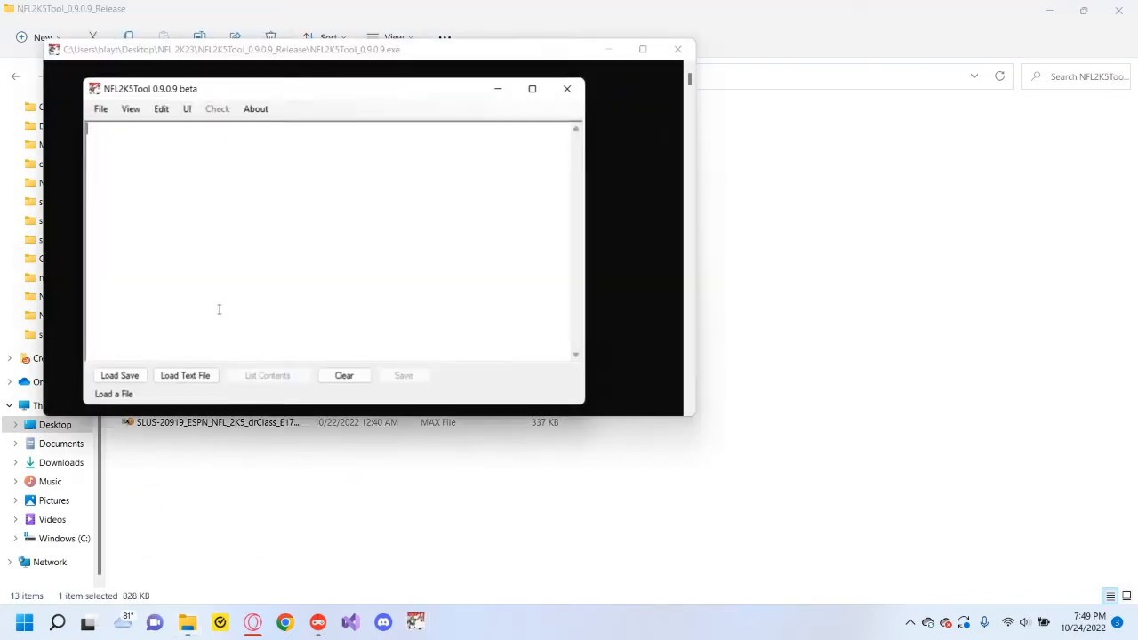
- Load the tutorial save SLUS-20919 ESPN NFL 2K5 tutorial (B3821B81).max from the saves folder in NFL 2K23
click(98, 110)
click(114, 125)
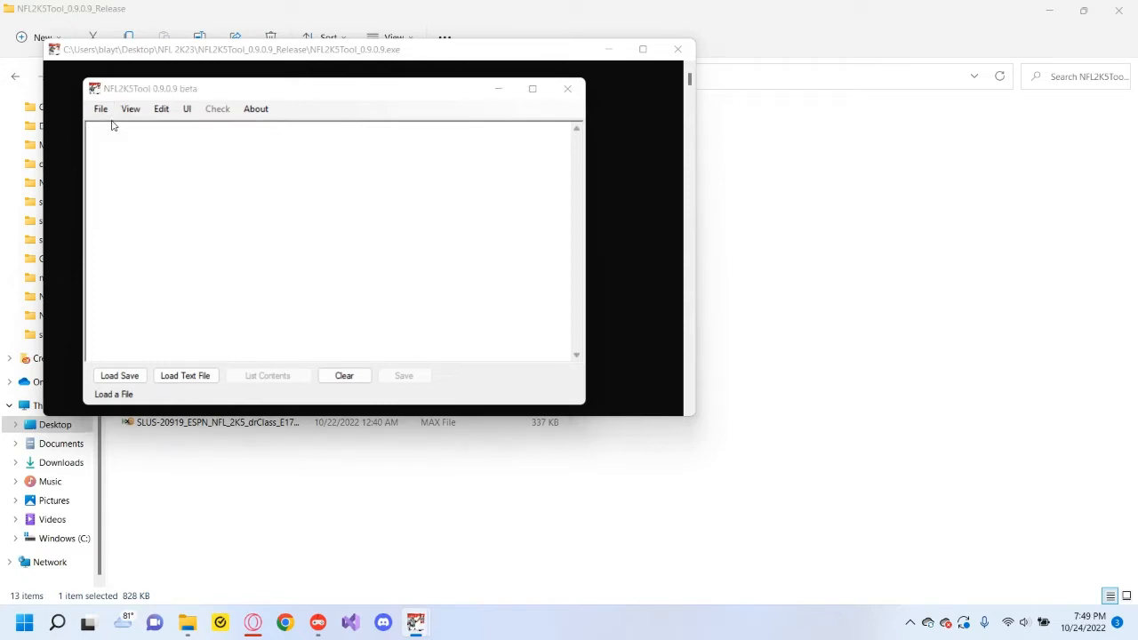
click(241, 142)
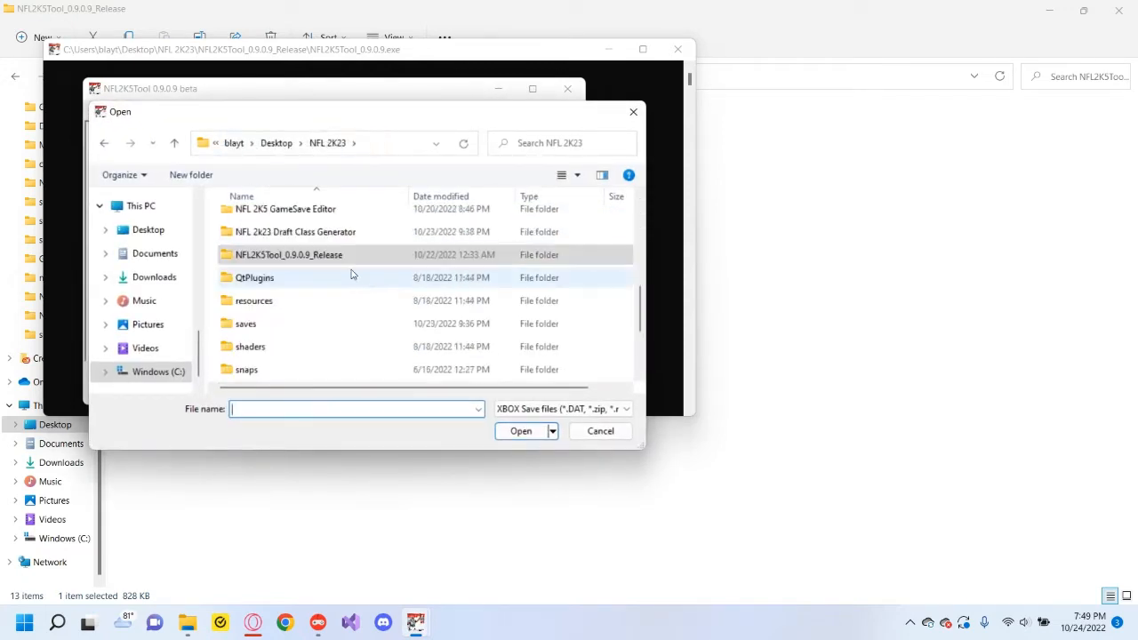
scroll(330, 294, down, 3)
scroll(290, 238, up, 3)
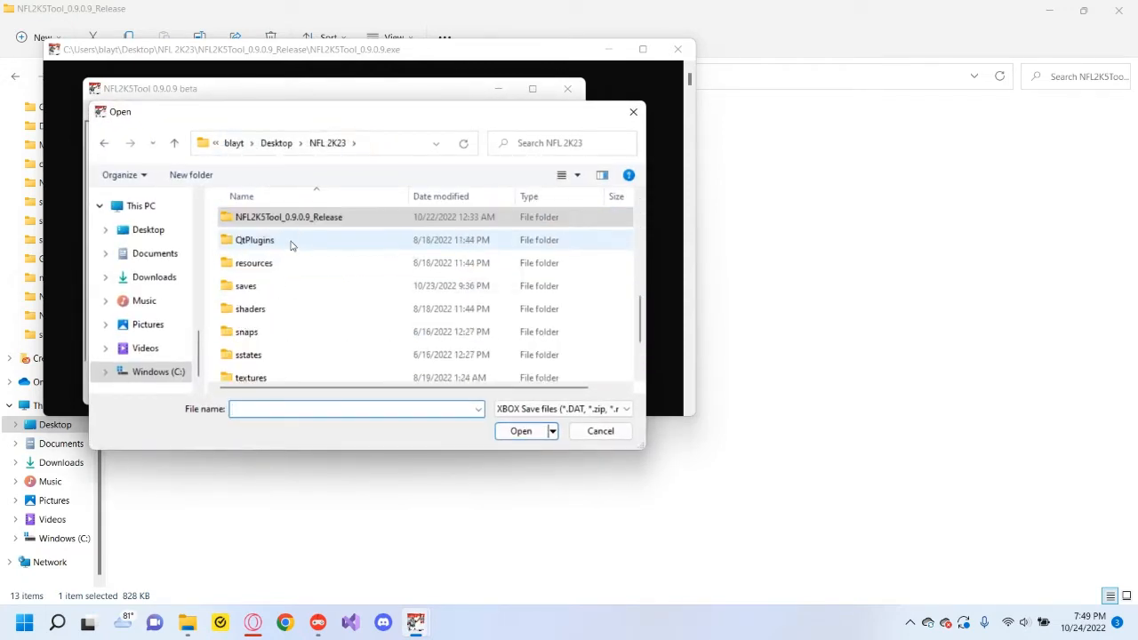
double_click(291, 290)
double_click(362, 357)
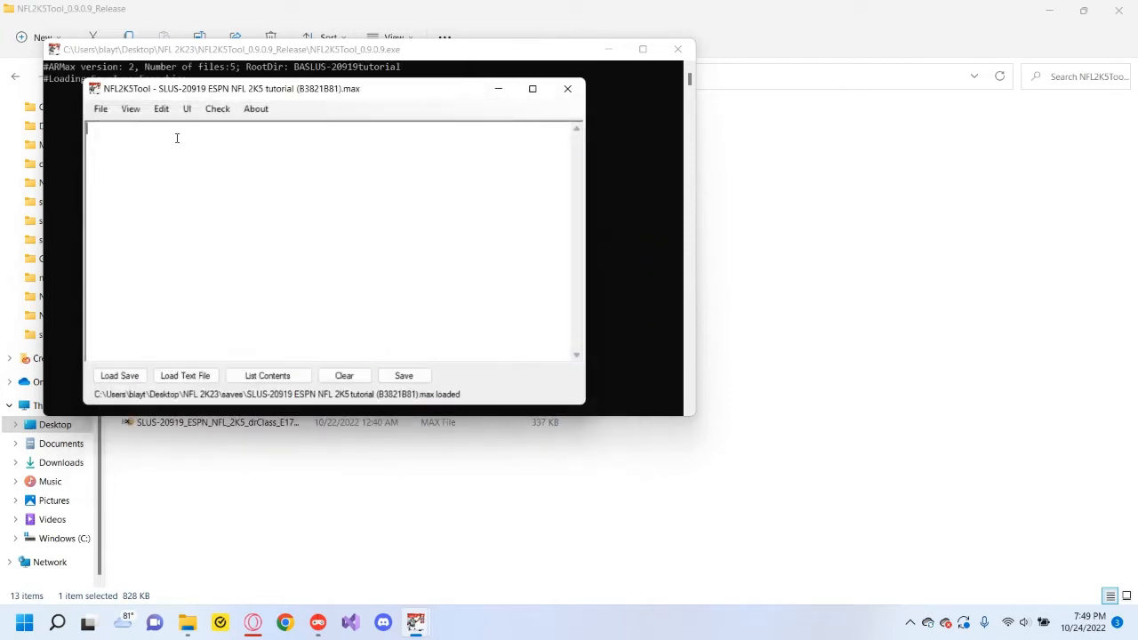
- Turn off listing of teams, appearance and skills, and turn on listing of the draft class
click(130, 108)
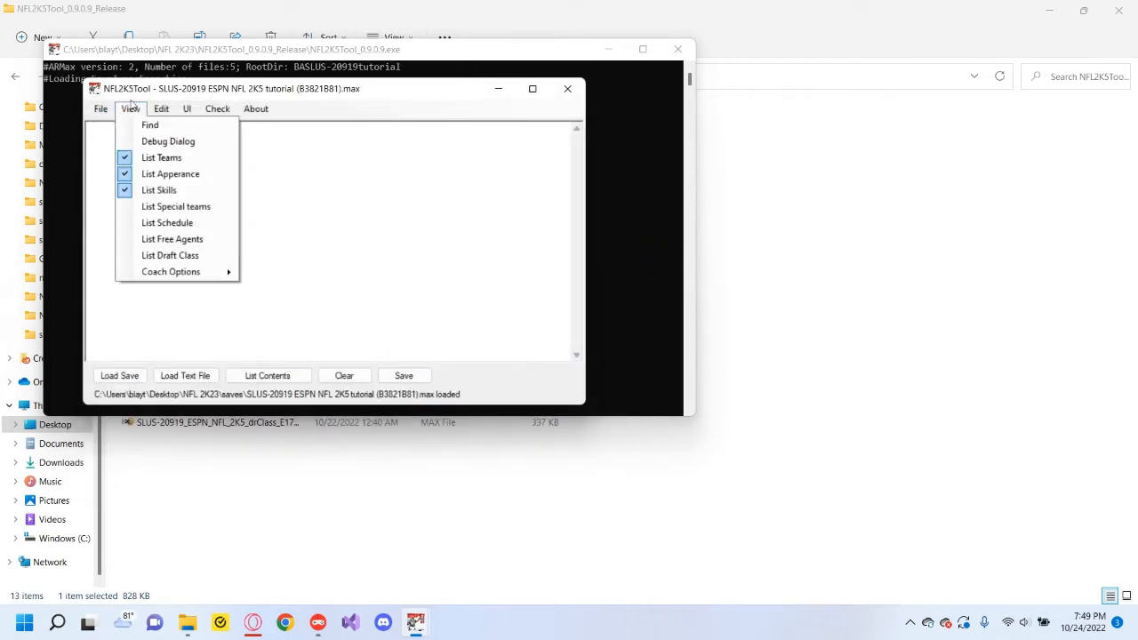
click(168, 158)
click(130, 109)
click(197, 175)
click(130, 109)
click(159, 190)
click(130, 108)
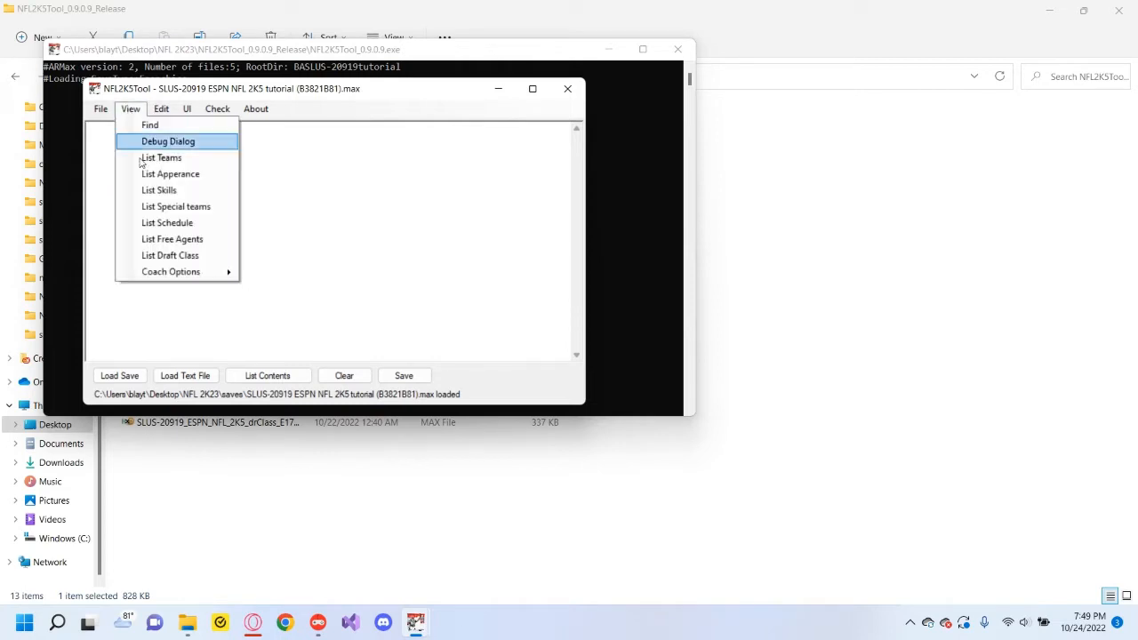
click(170, 255)
- List the draft class contents of the loaded save and look through the players
click(268, 376)
scroll(206, 207, down, 15)
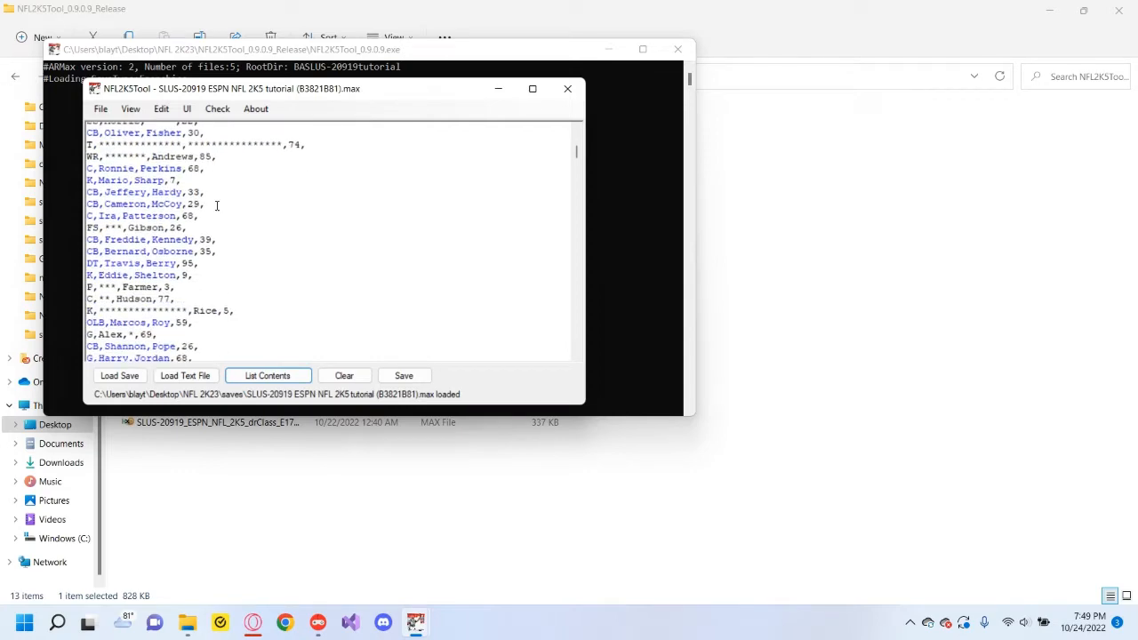
scroll(260, 241, down, 20)
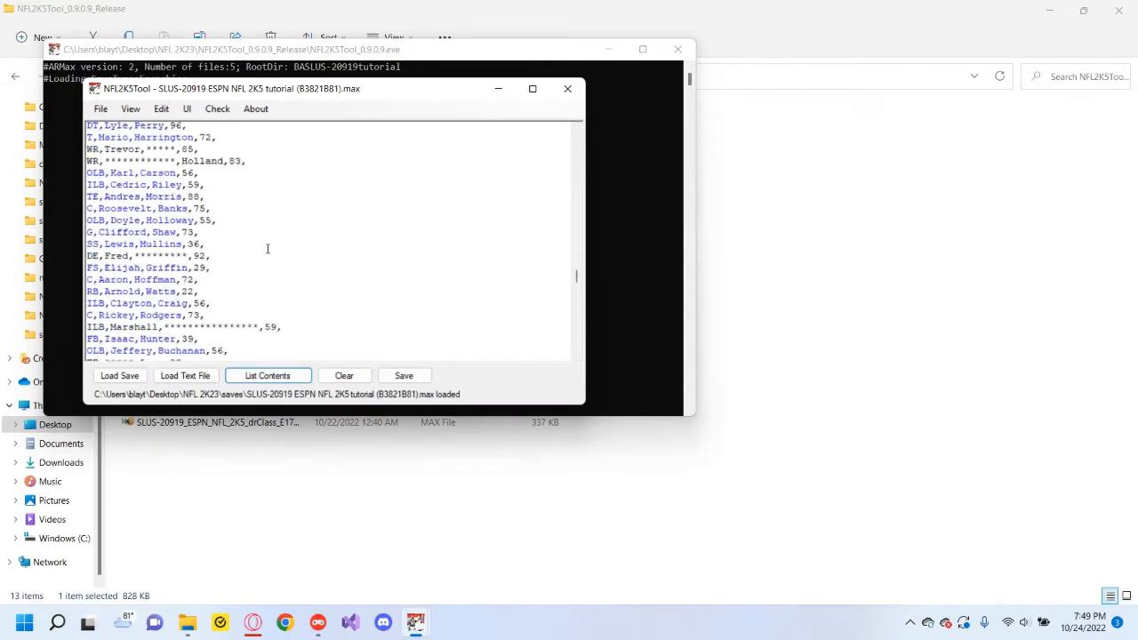
scroll(268, 260, down, 7)
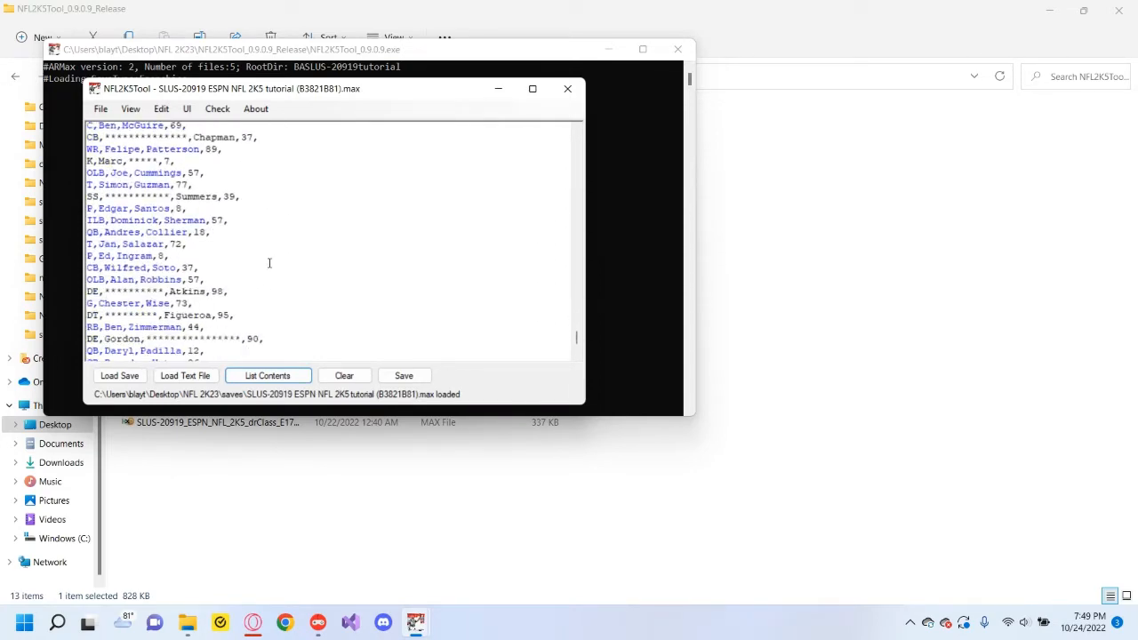
scroll(362, 347, up, 4)
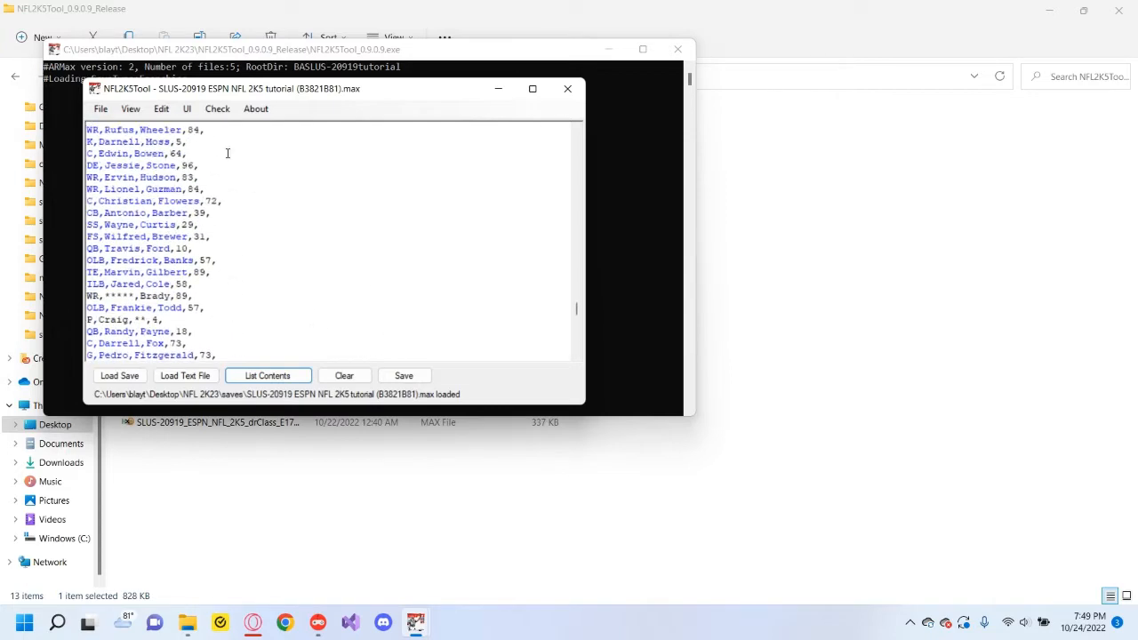
- Save the draft class text as draft.csv in the NFL 2k23 Draft Class Generator folder, replacing the existing file
click(100, 108)
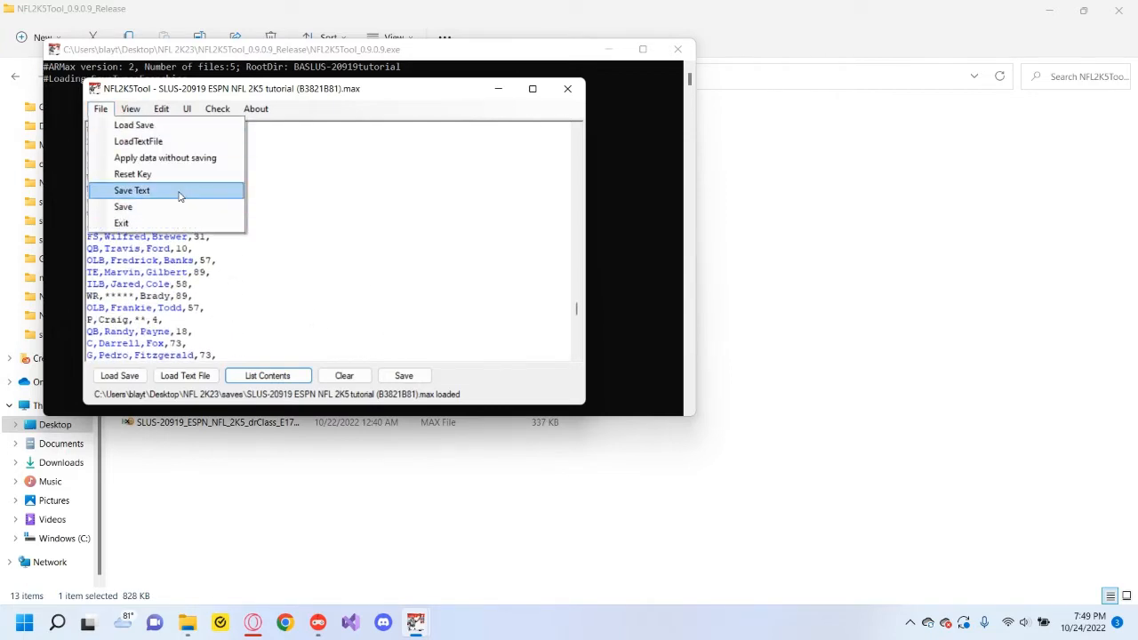
click(176, 193)
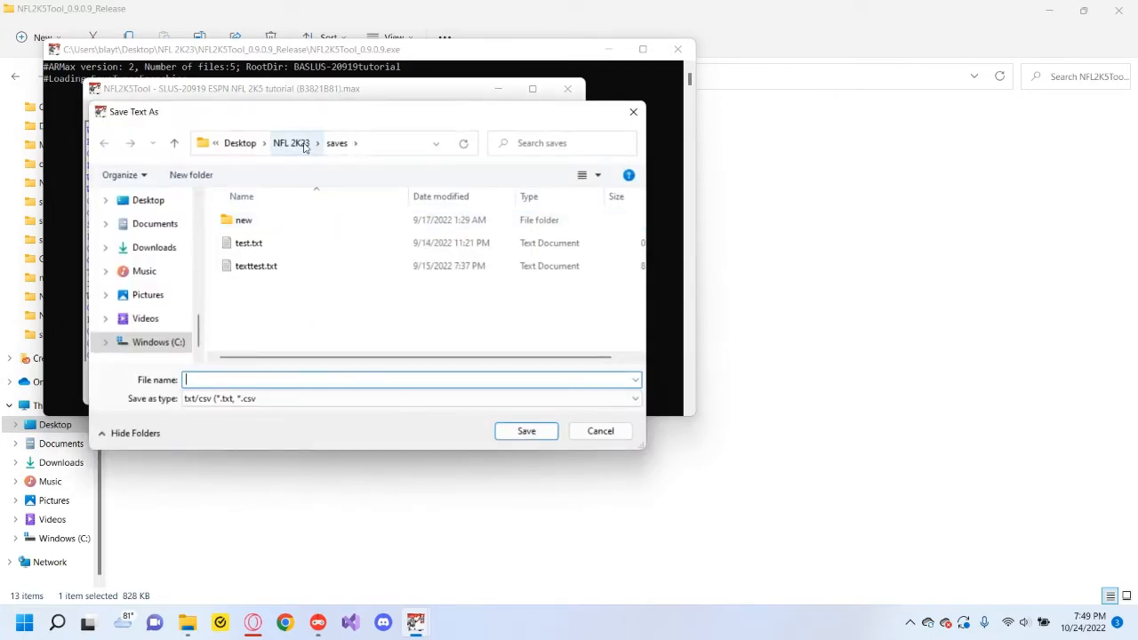
click(303, 147)
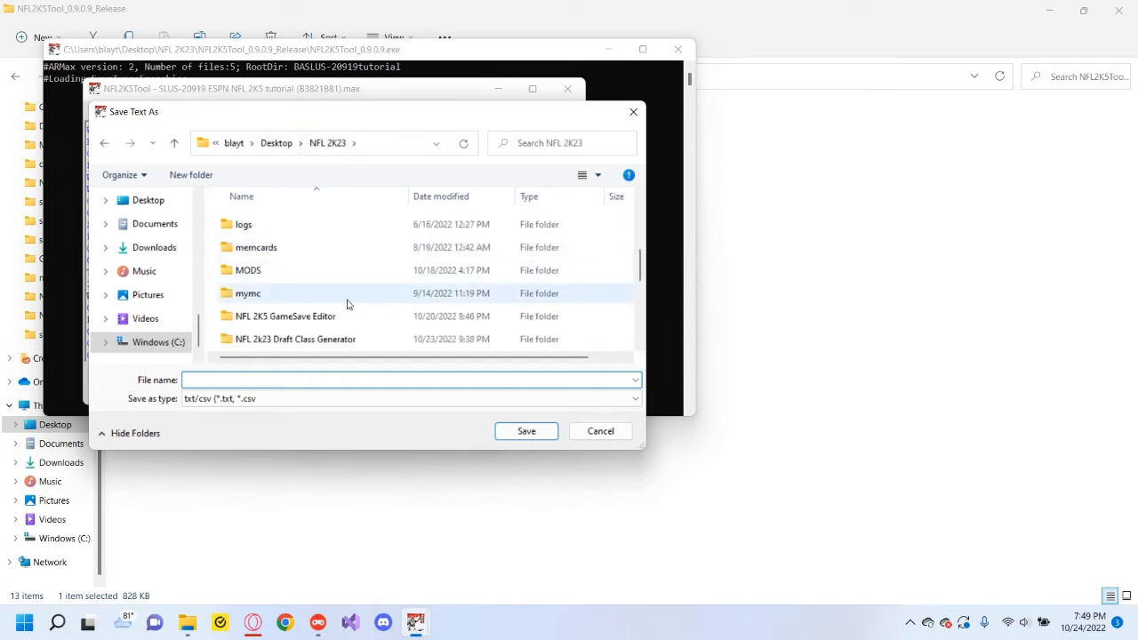
double_click(331, 341)
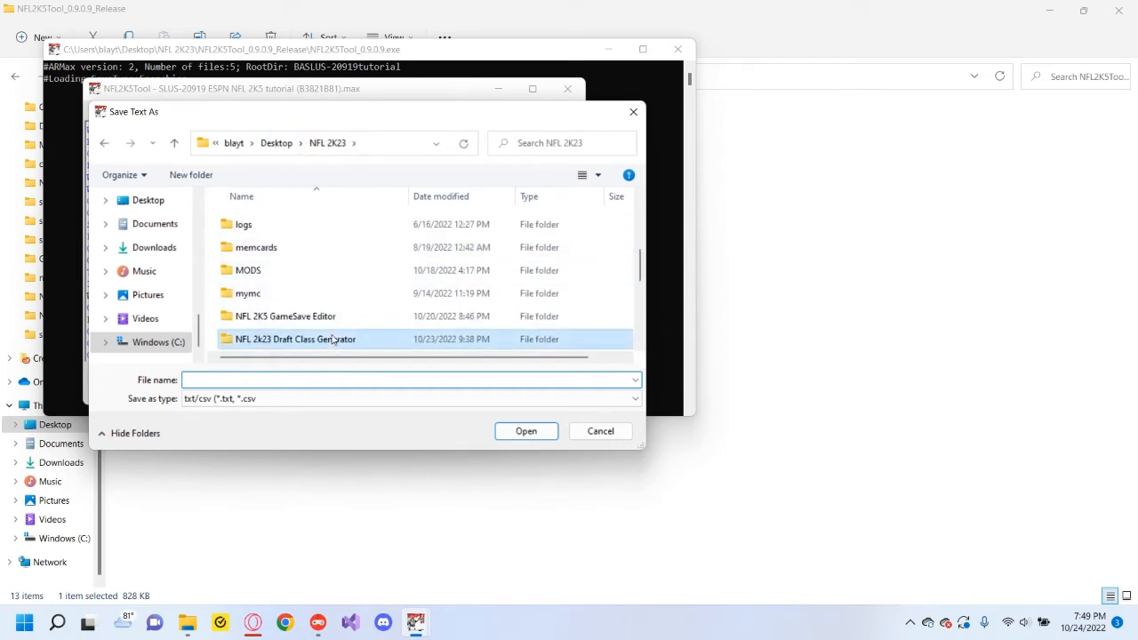
click(298, 380)
text(draft)
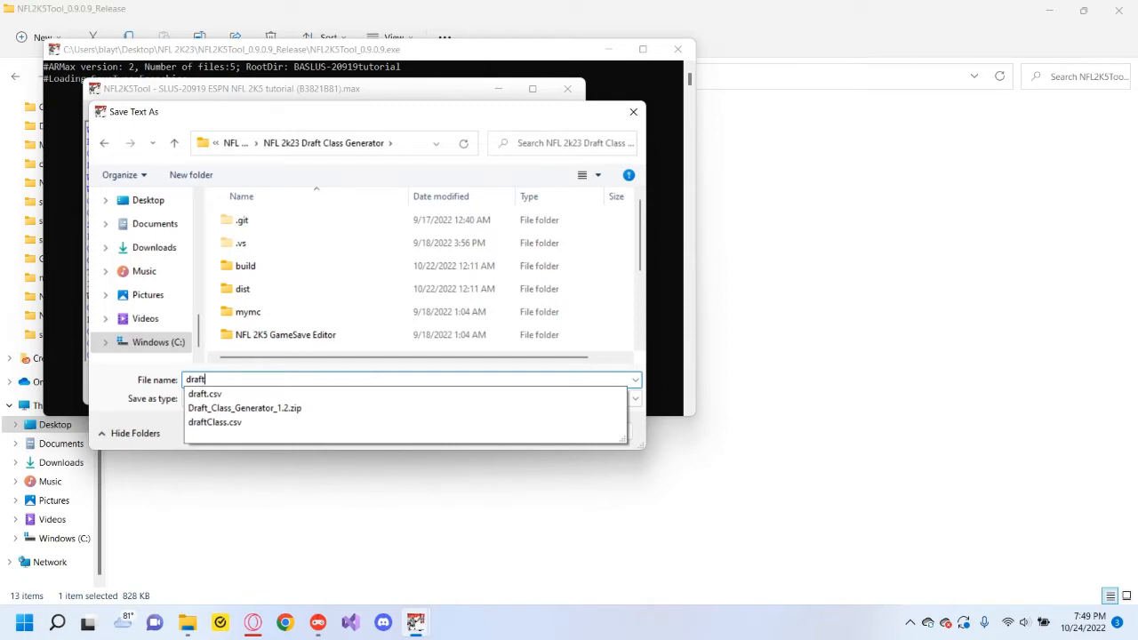
text(.csv)
key(Return)
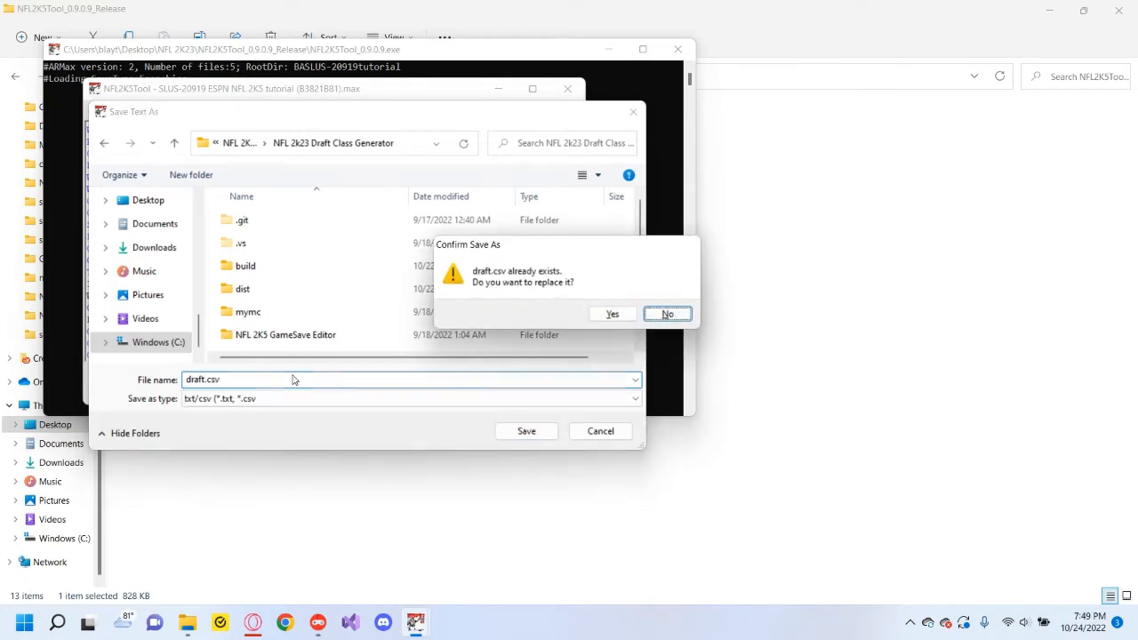
click(612, 314)
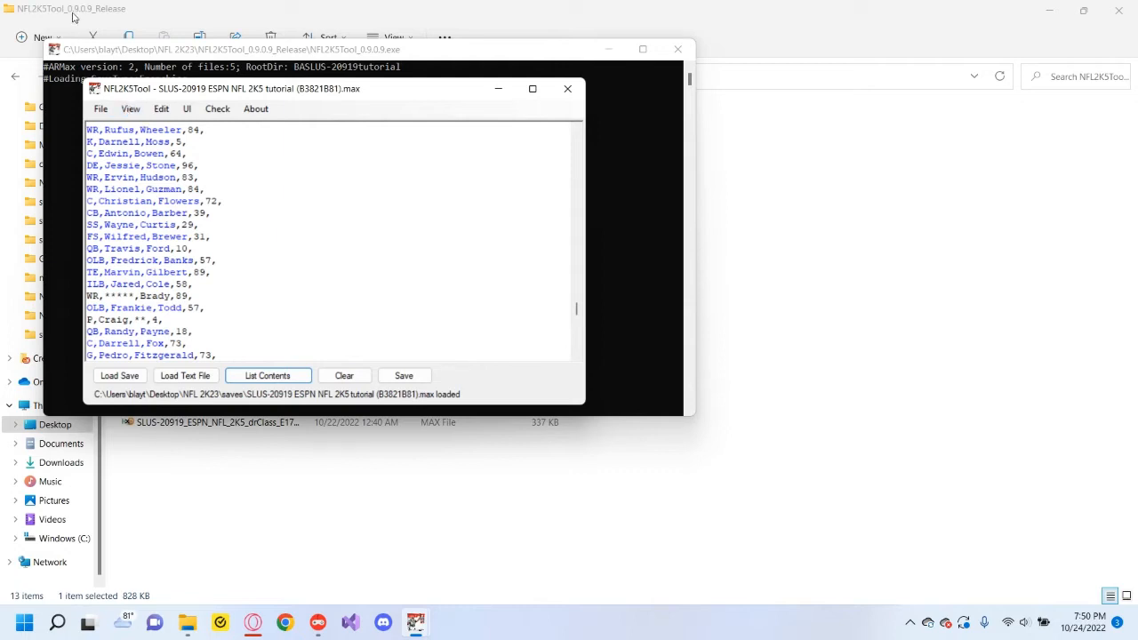
- Turn off listing of the draft class and turn on listing of teams
click(130, 109)
click(153, 257)
click(131, 108)
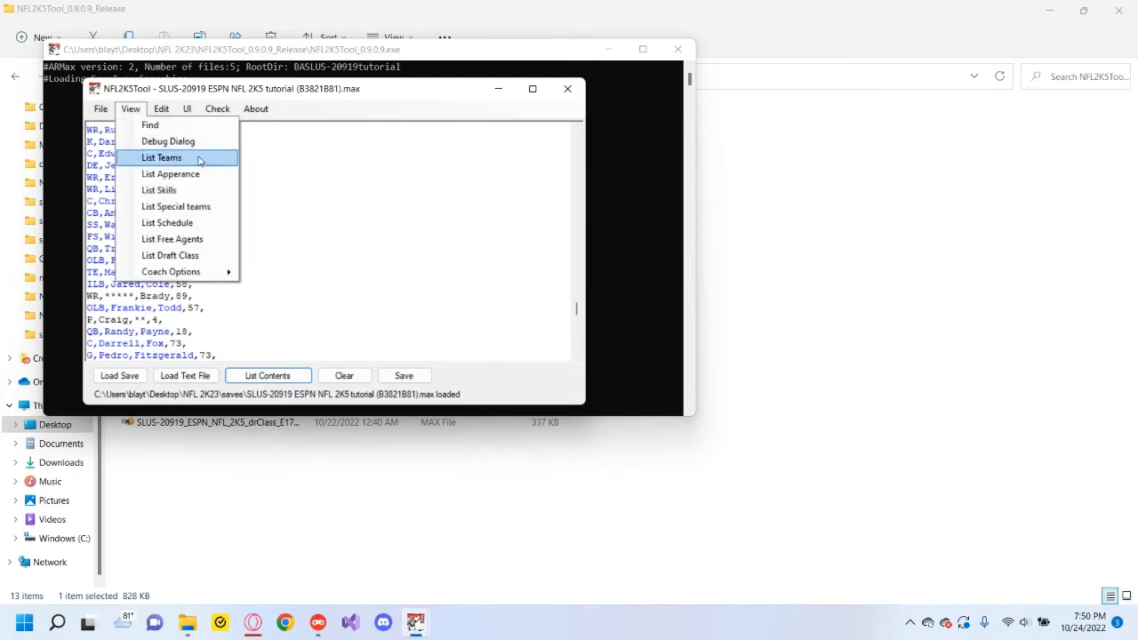
click(200, 161)
- Clear the draft class output, list the team rosters of the save and look through them
click(349, 377)
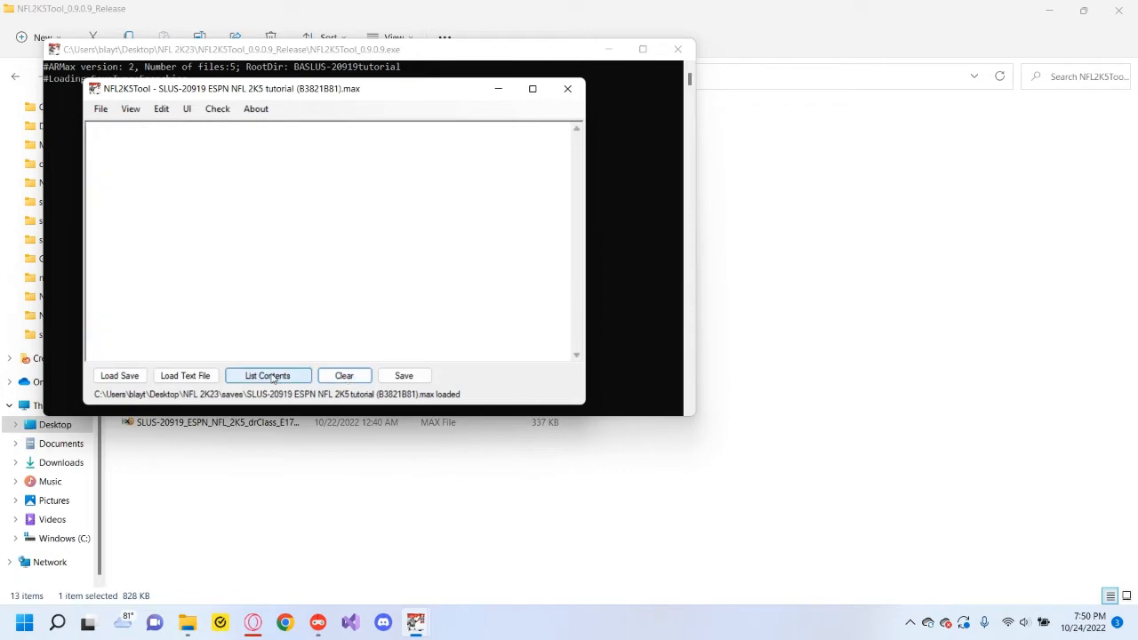
click(268, 376)
scroll(245, 233, down, 10)
scroll(249, 227, down, 20)
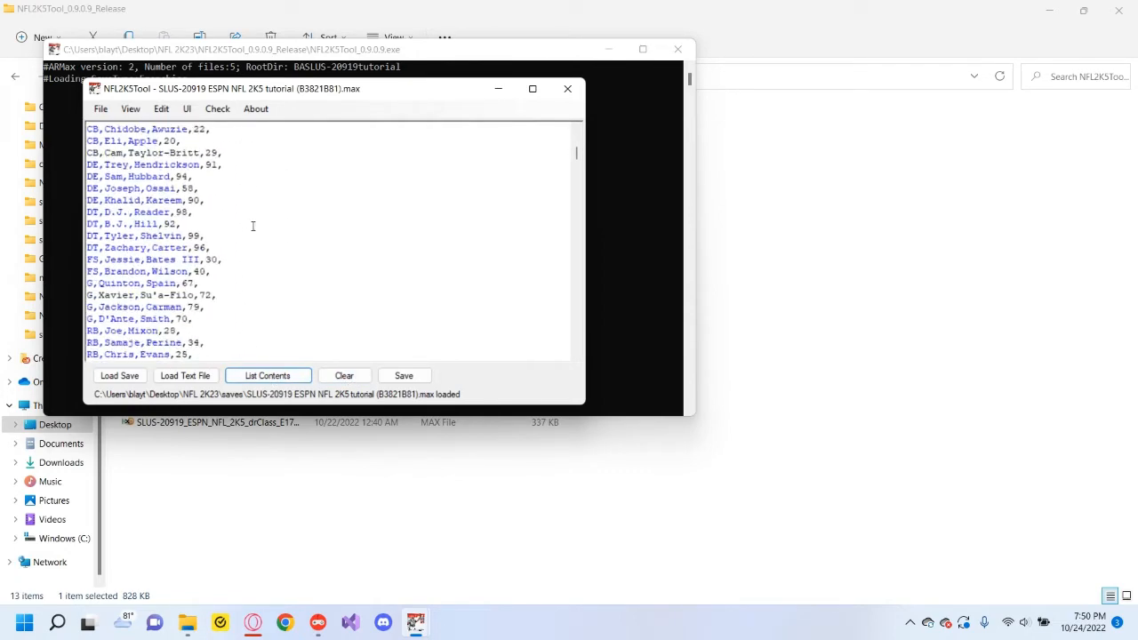
scroll(250, 226, up, 20)
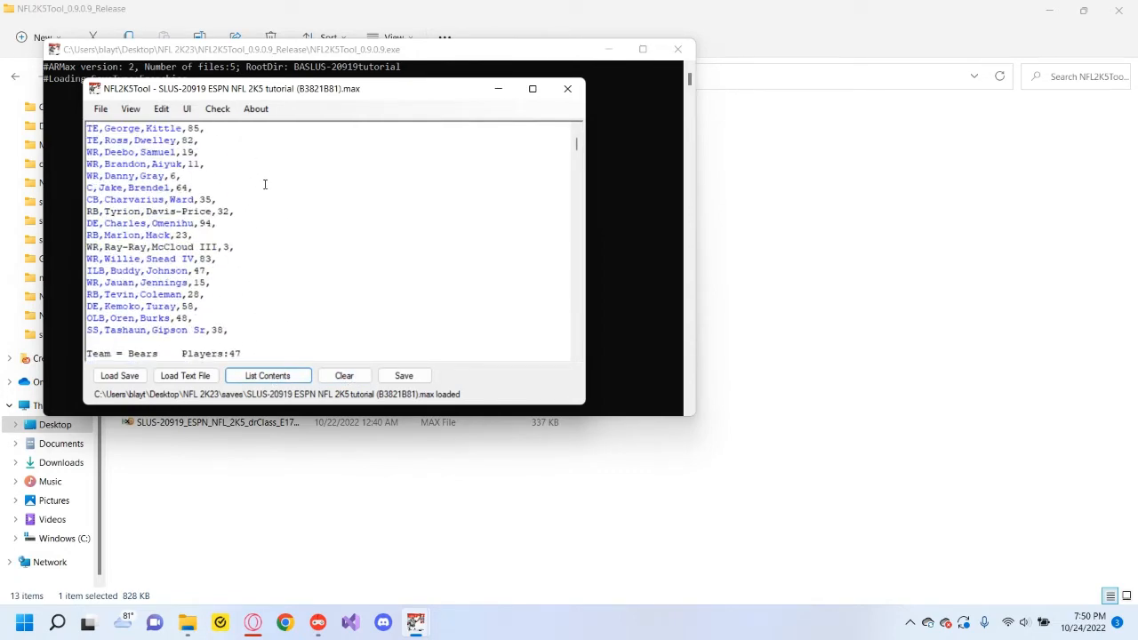
- Try to save the team roster text as roster.txt in the NFL 2k23 Draft Class Generator folder
click(101, 108)
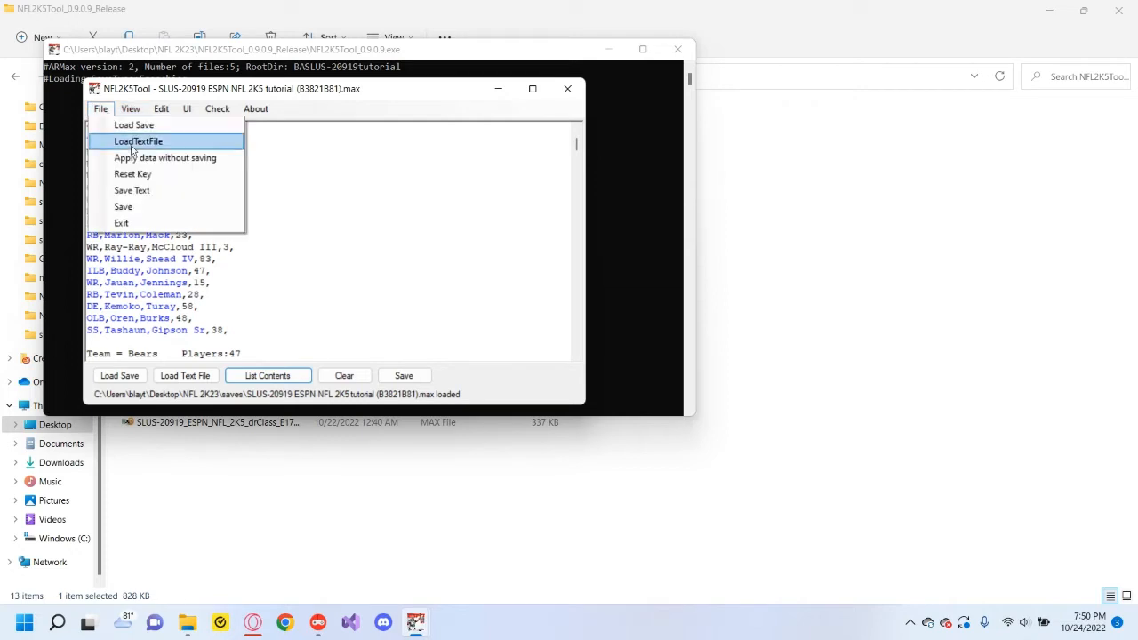
click(163, 192)
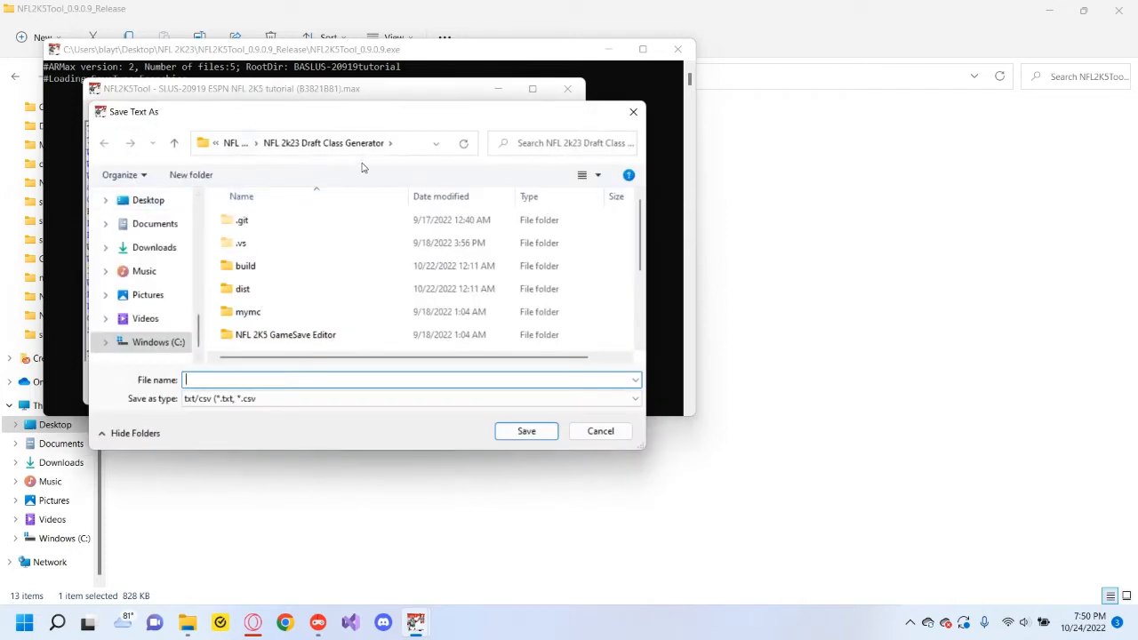
scroll(322, 285, down, 2)
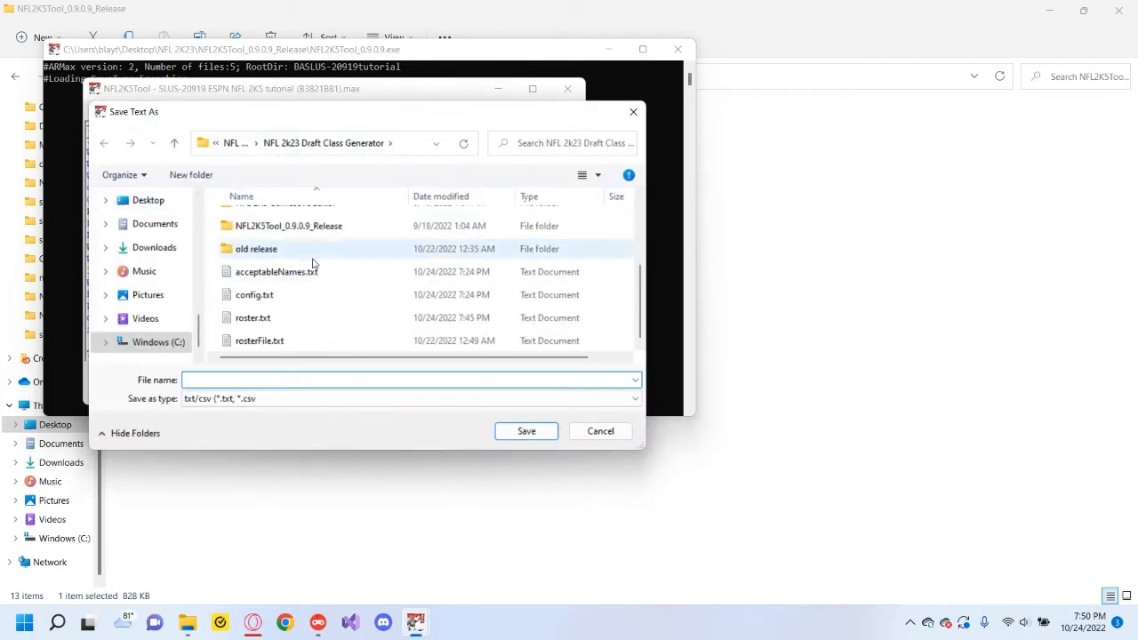
text(roster.tx)
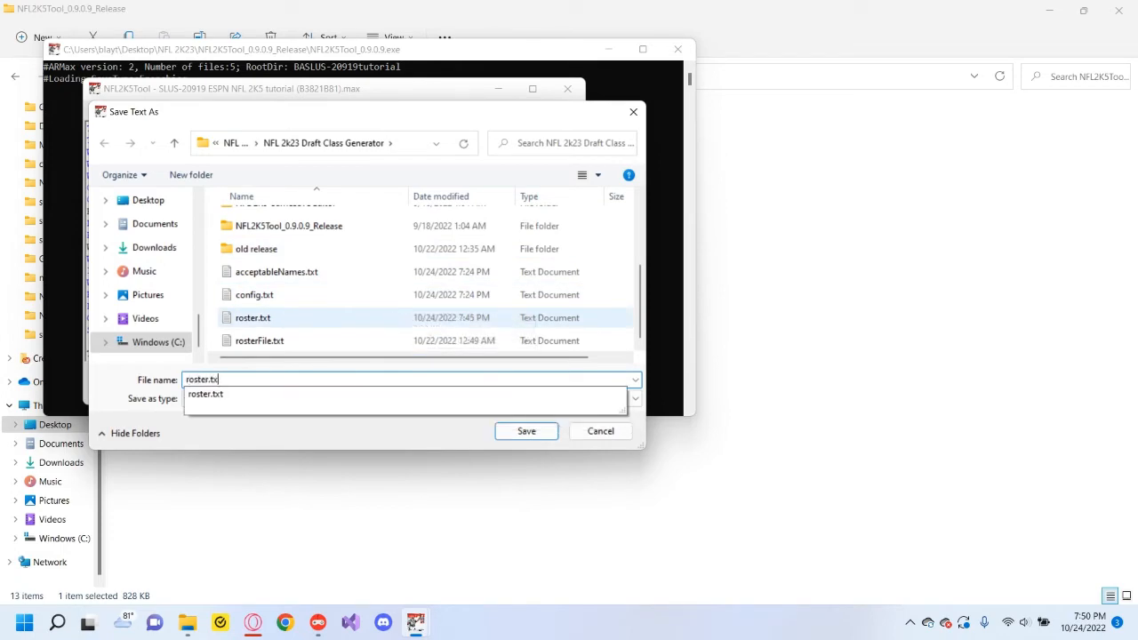
text(t)
key(Return)
- Save the team roster text as roster.txt, overwriting the existing file, and close NFL2K5Tool
click(100, 108)
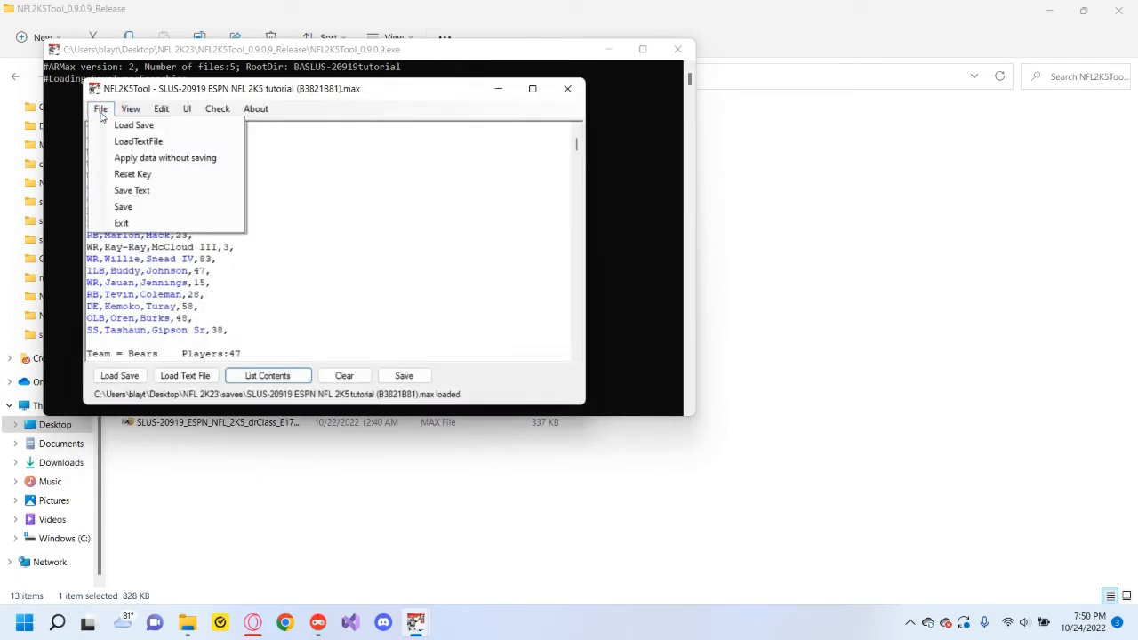
click(167, 205)
text(roster.txt)
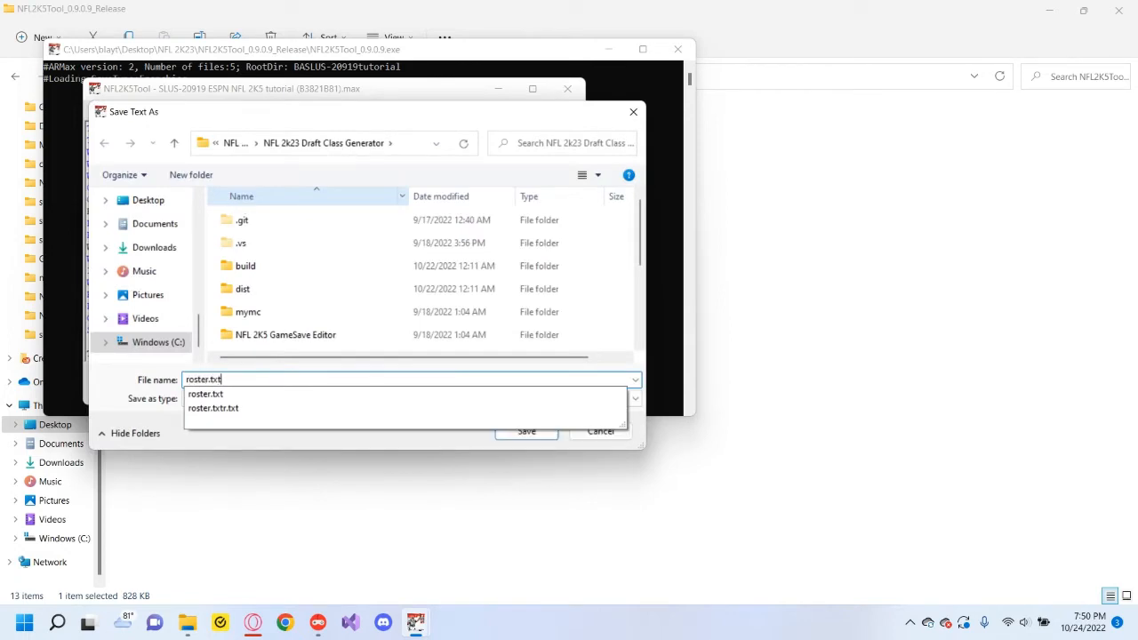
key(Return)
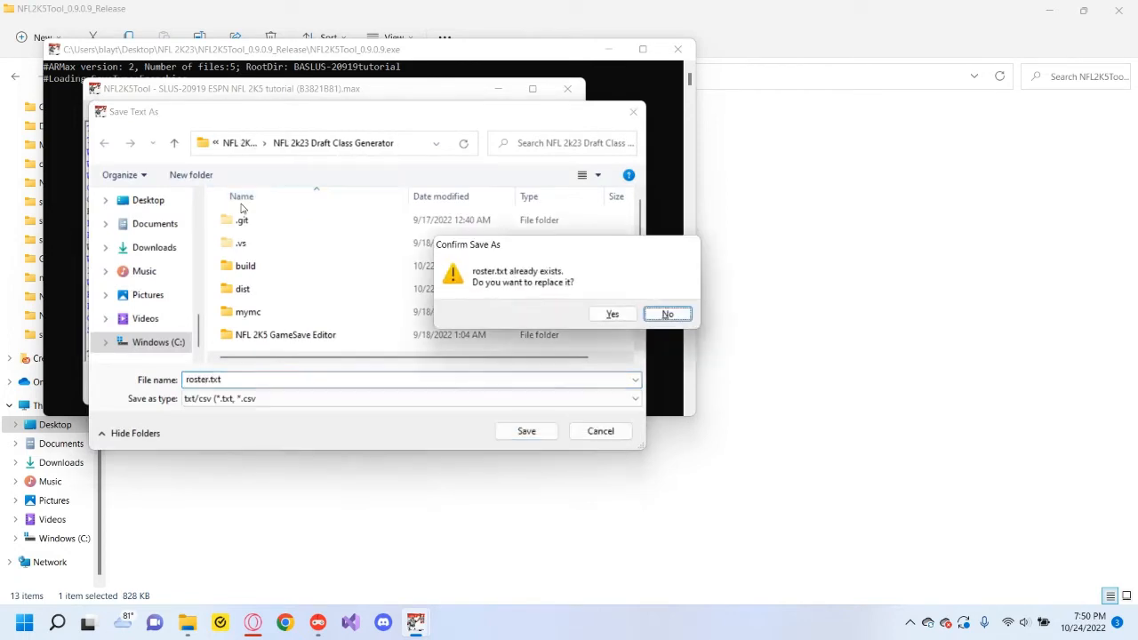
click(611, 312)
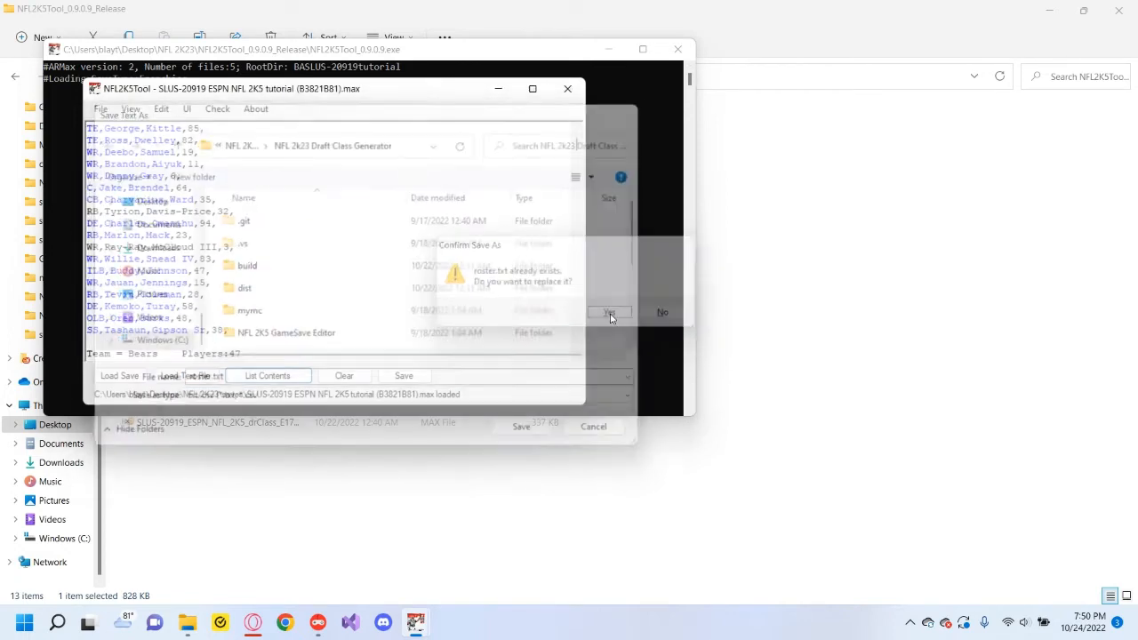
click(568, 89)
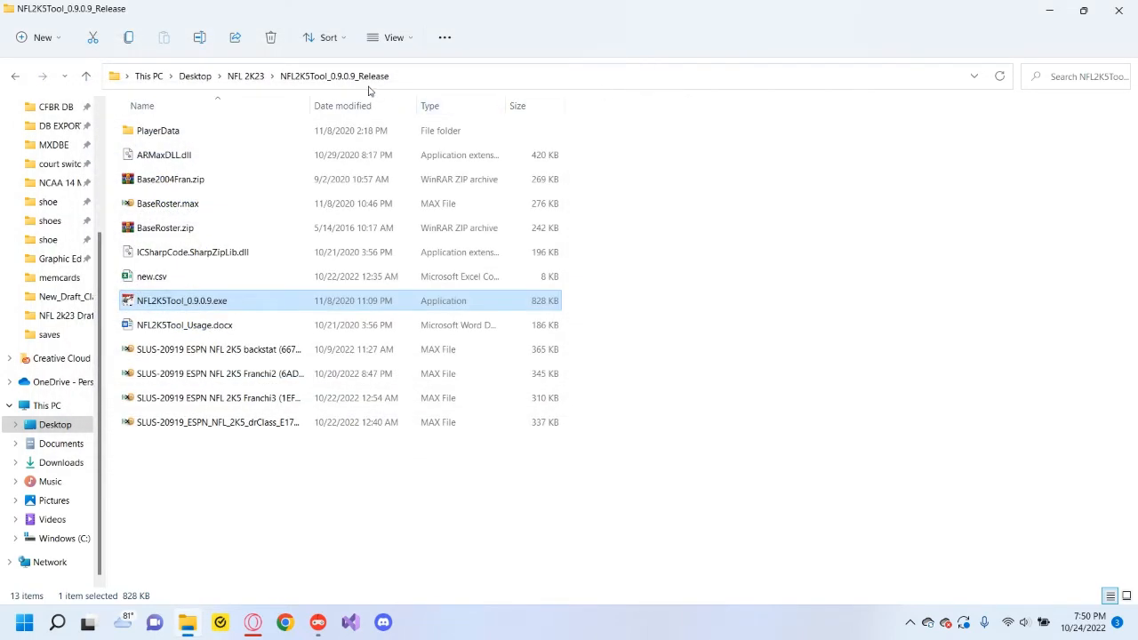
- Launch New_Draft_Class_Generator.exe from the NFL 2k23 Draft Class Generator folder in NFL 2K23
click(246, 76)
scroll(267, 356, down, 2)
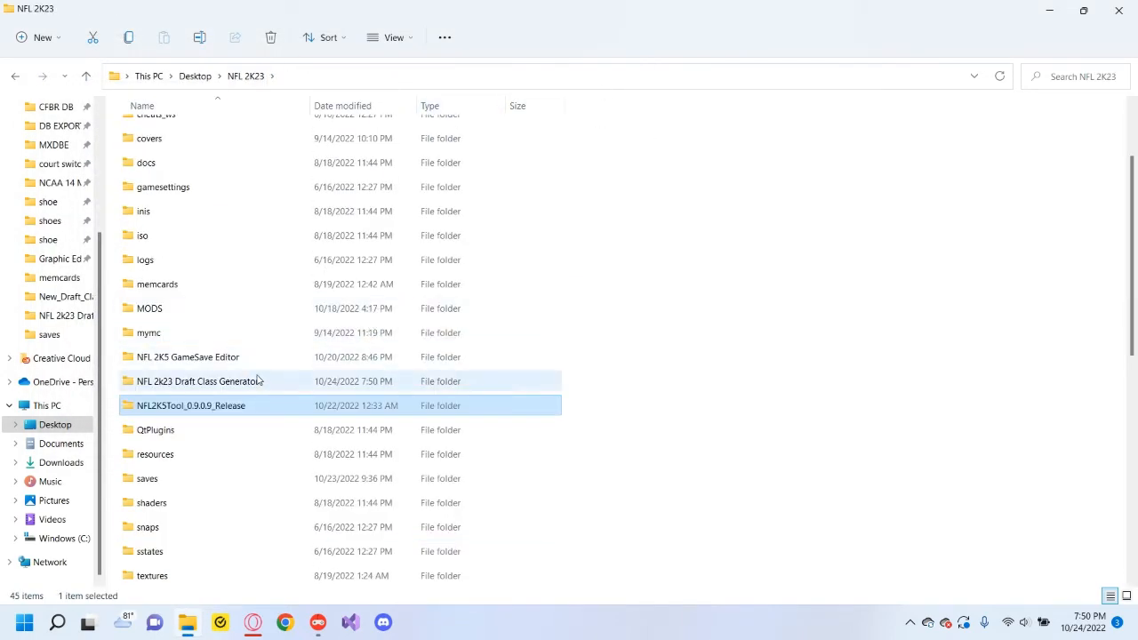
double_click(257, 381)
scroll(280, 320, down, 2)
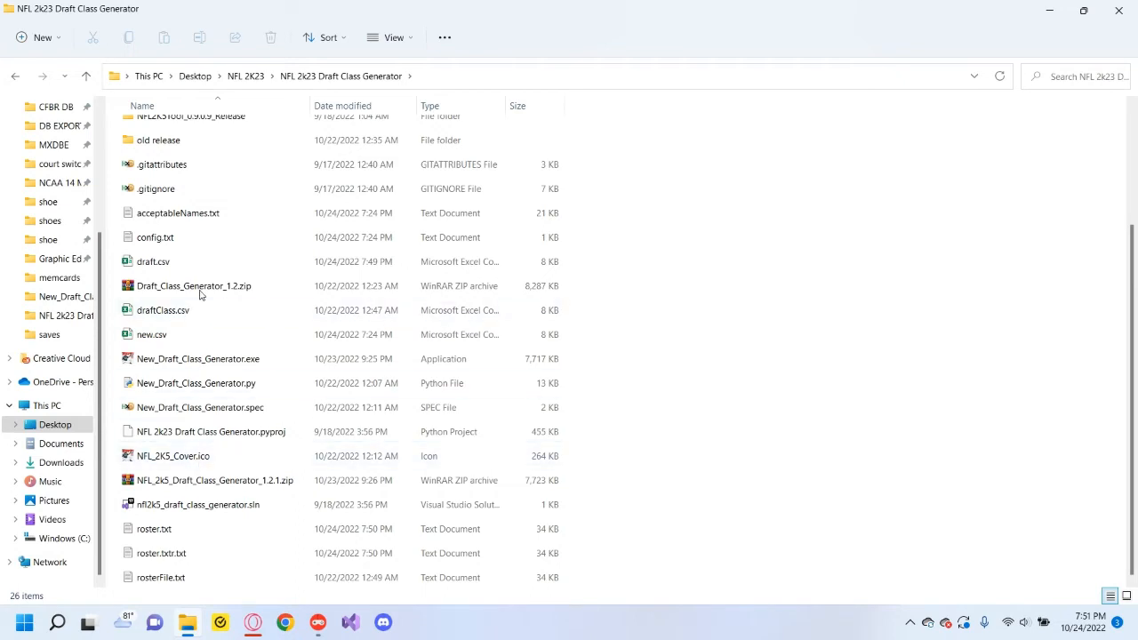
double_click(197, 359)
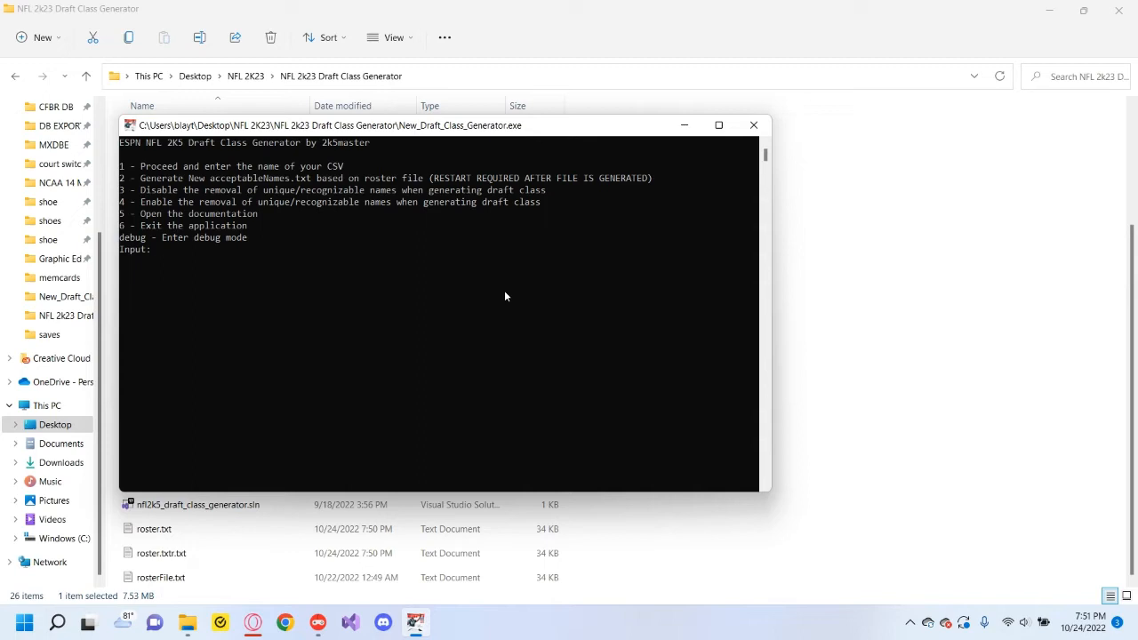
- Disable the removal of unique/recognizable names with option 3, and re-enable it with option 4
text(3)
key(Return)
text(4)
key(Return)
- Generate a new acceptableNames.txt with option 2, using roster.txt as the roster file
text(2)
key(Return)
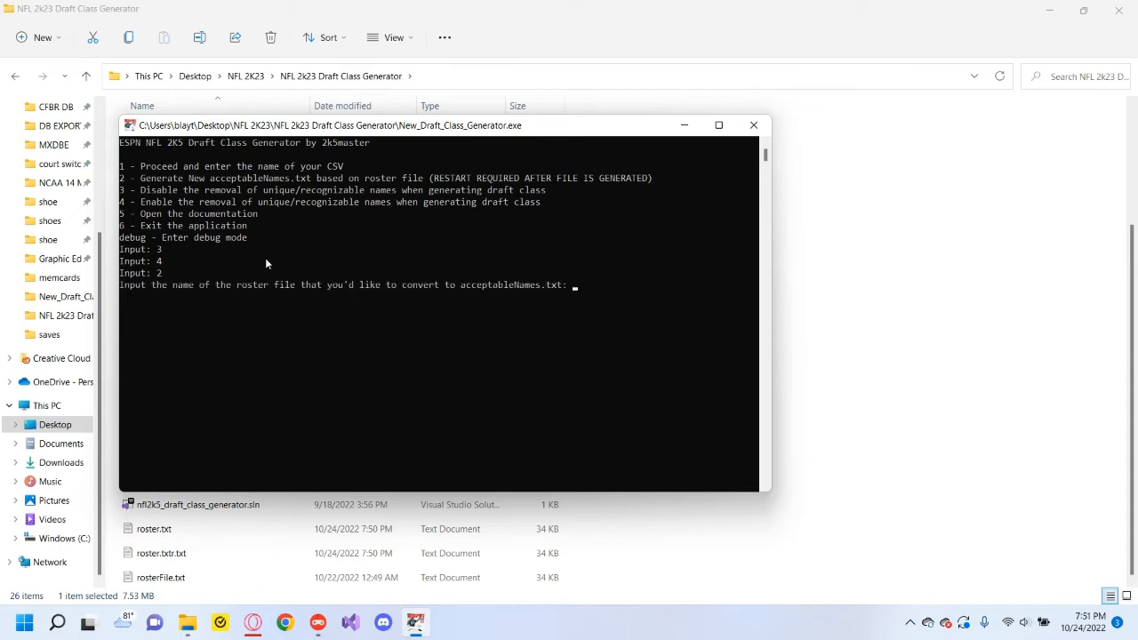
text(roster.txt)
key(Return)
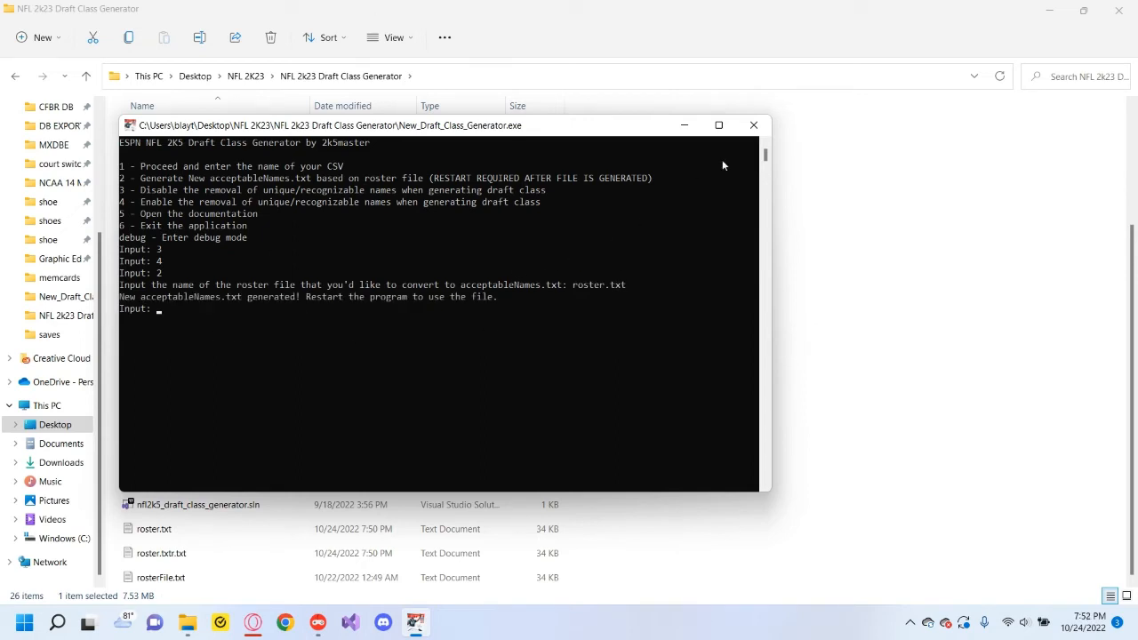
- Restart New_Draft_Class_Generator.exe, generate a draft class from draft.csv with option 1, and close the generator
click(753, 125)
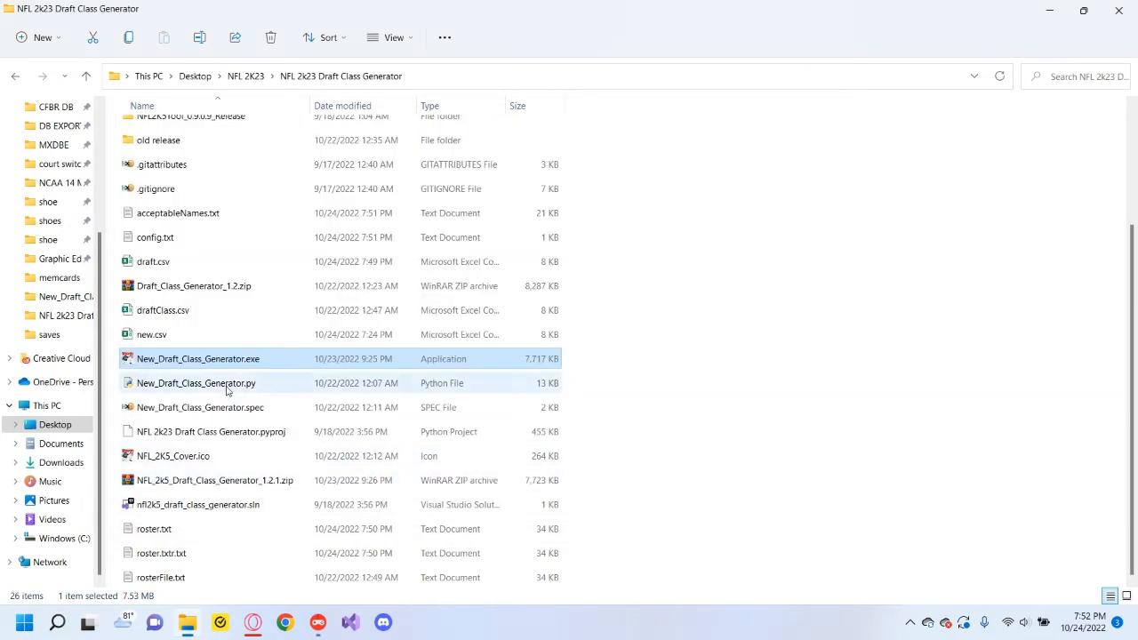
double_click(205, 355)
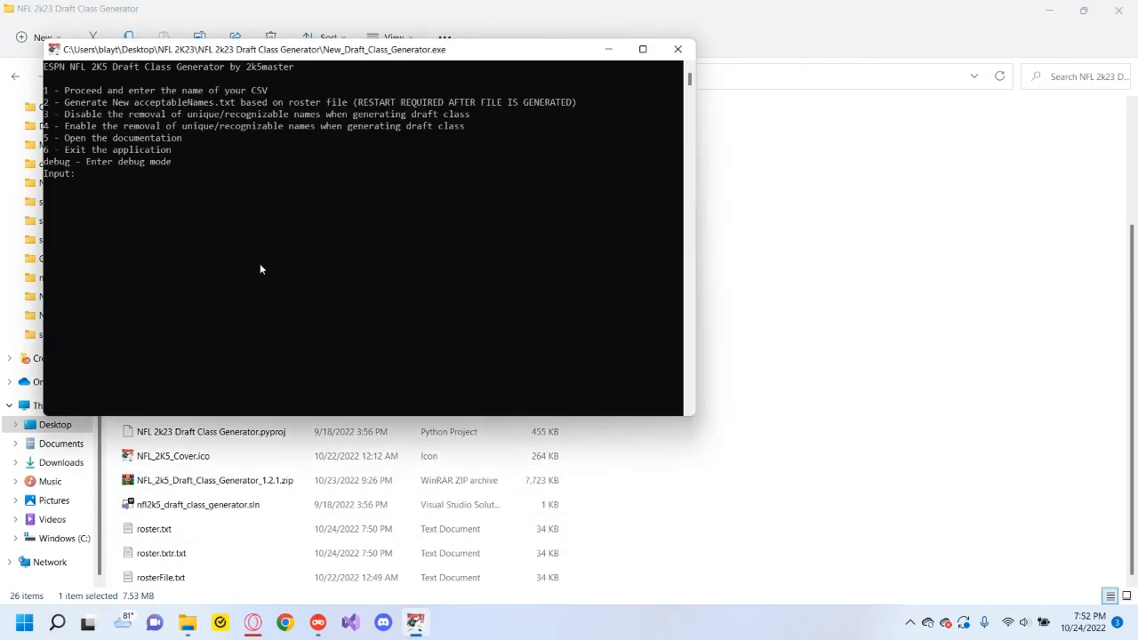
text(1)
key(Return)
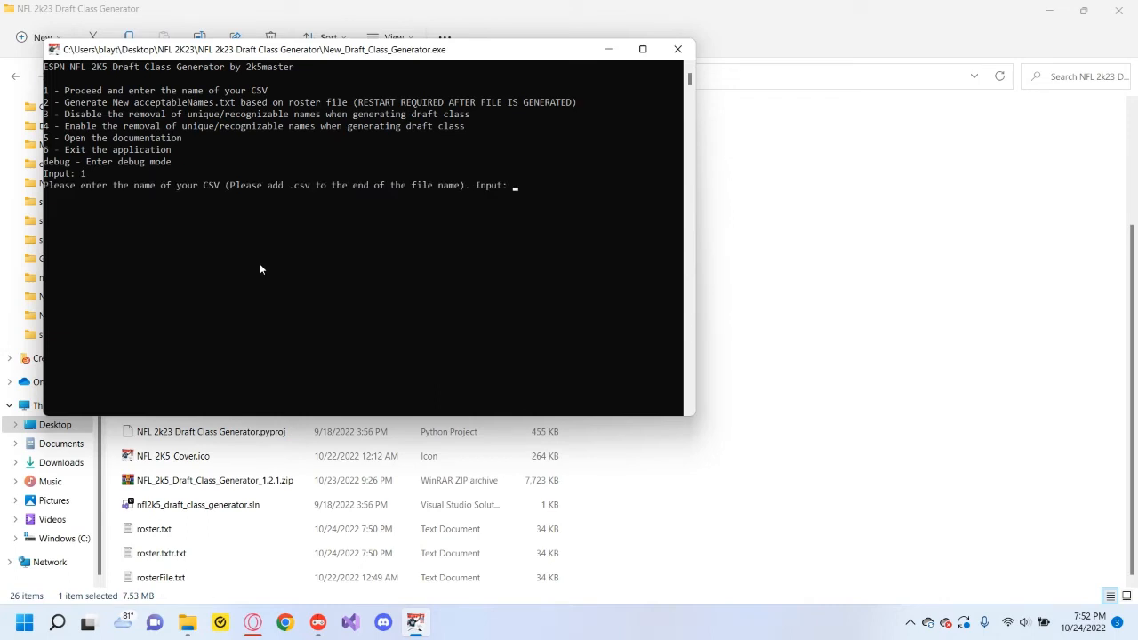
text(draft.csv)
key(Return)
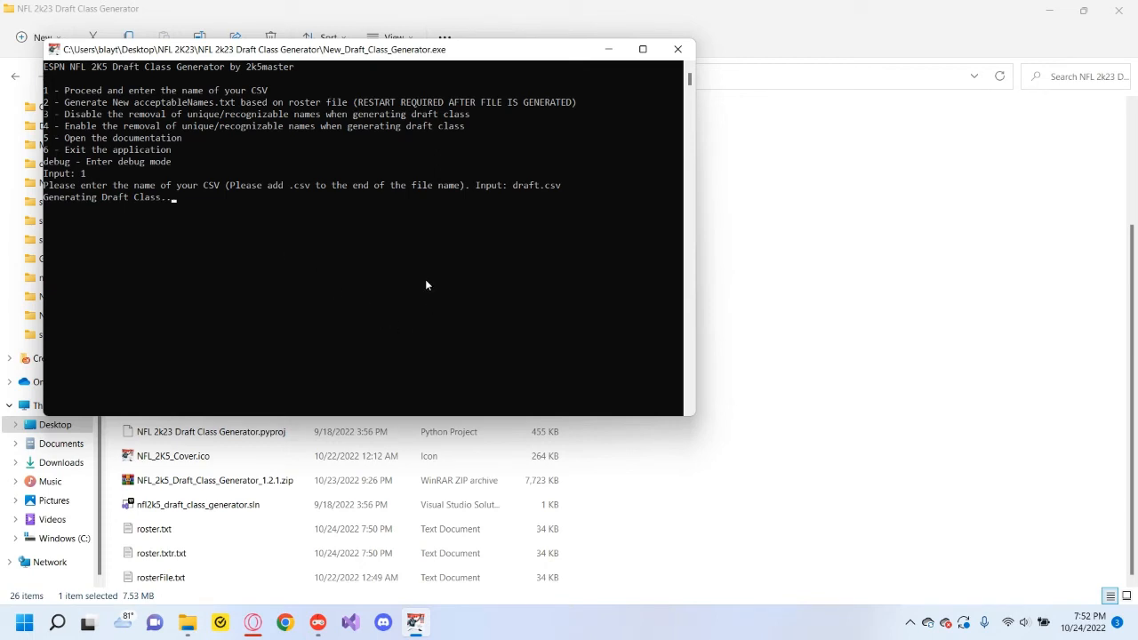
click(677, 49)
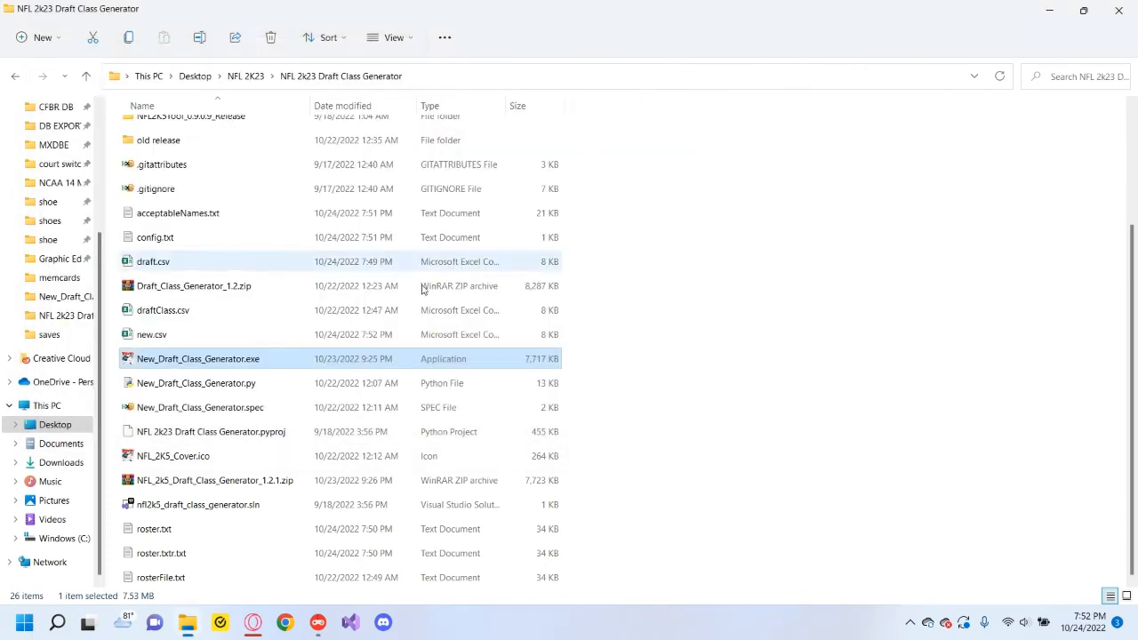
- Open the generated new.csv in Excel, look through the draft class players, and close it
double_click(190, 337)
scroll(468, 342, down, 20)
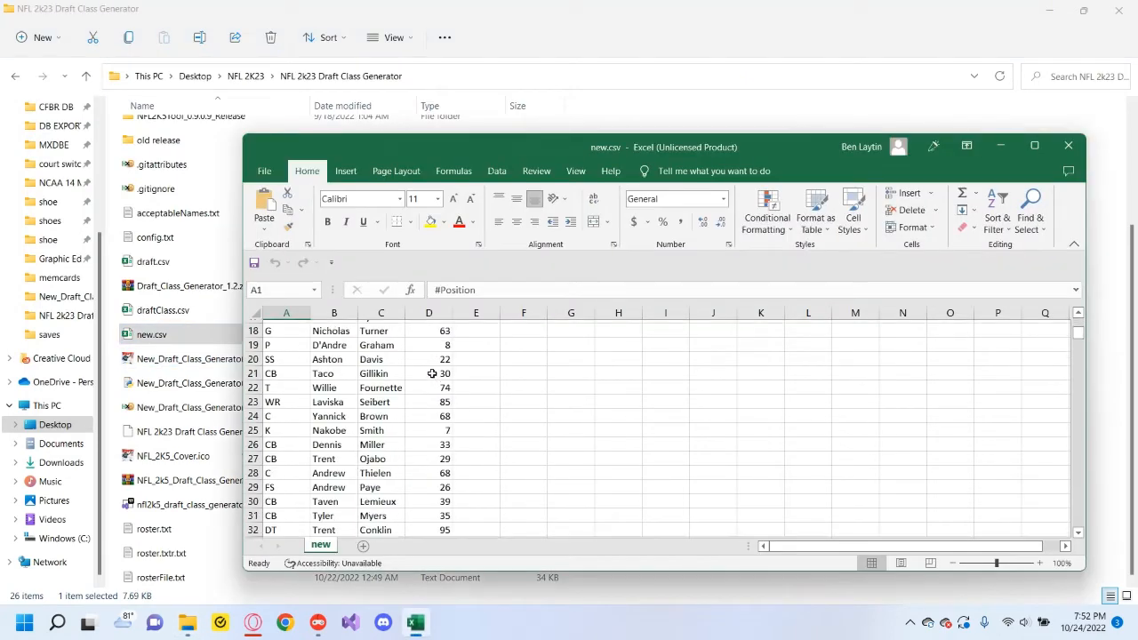
scroll(449, 395, down, 17)
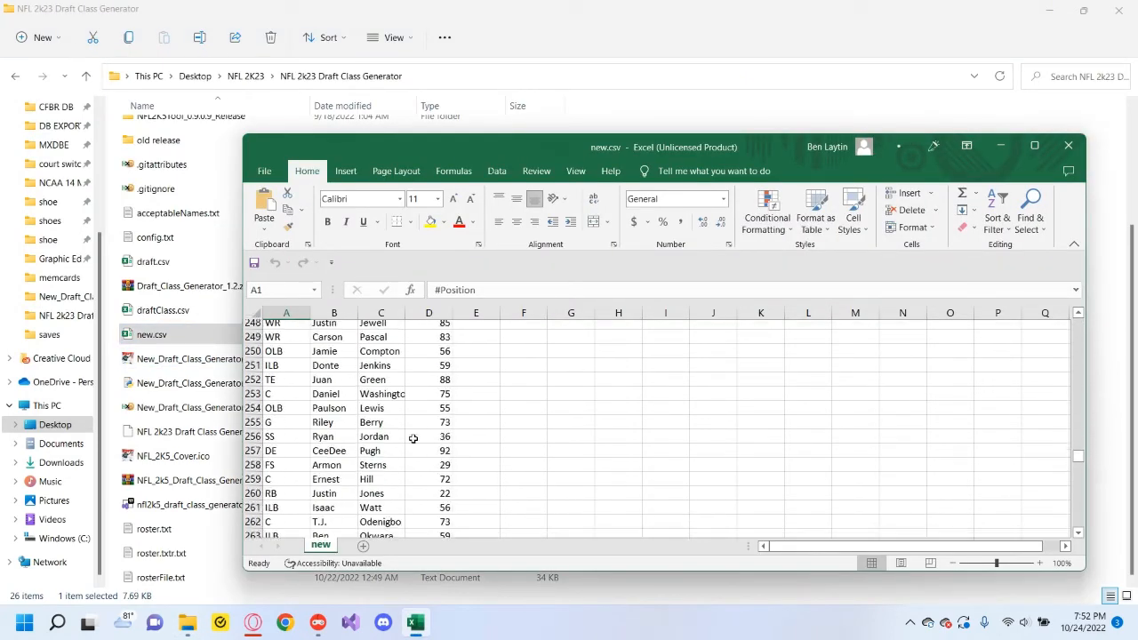
scroll(418, 440, up, 5)
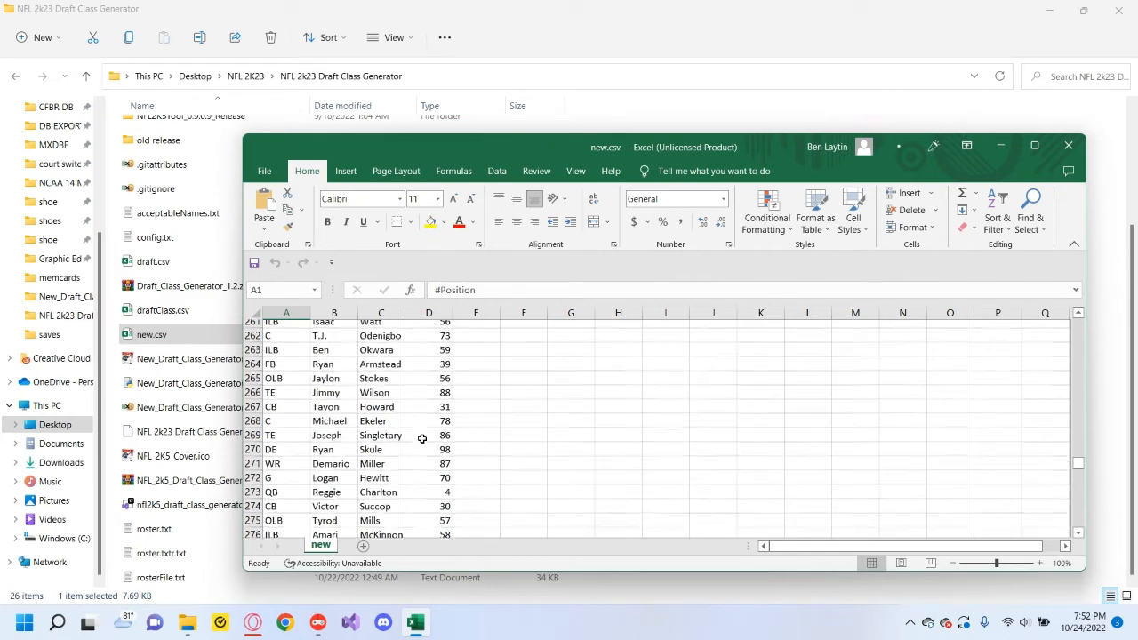
click(586, 349)
scroll(406, 466, down, 17)
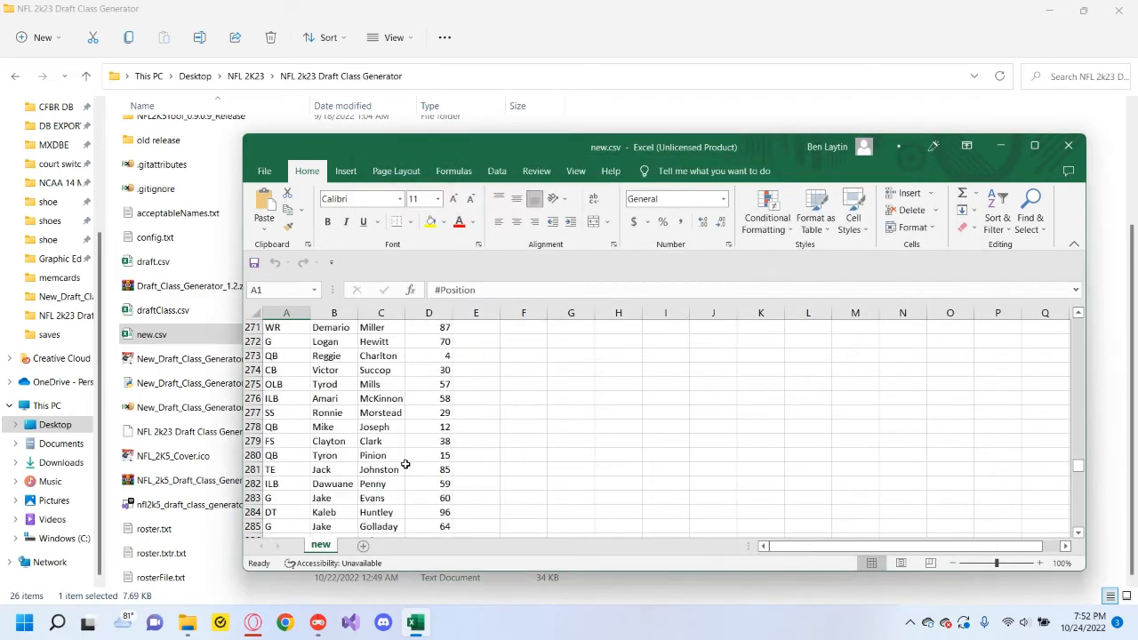
click(1068, 145)
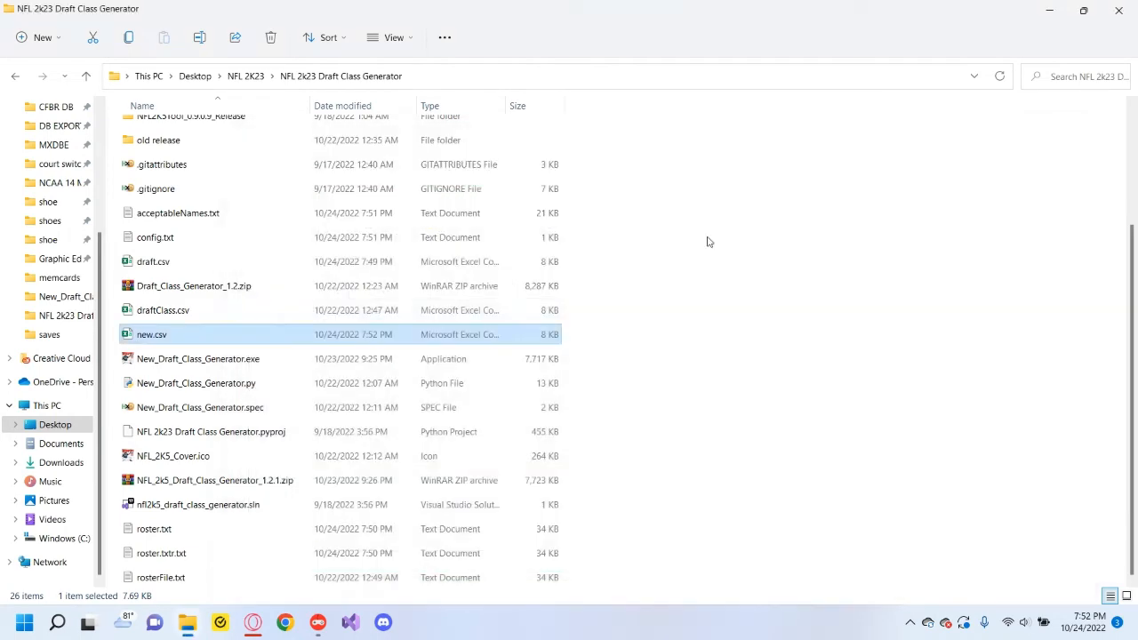
- Open new.csv from the NFL 2k23 Draft Class Generator folder in WordPad
double_click(171, 342)
right_click(179, 346)
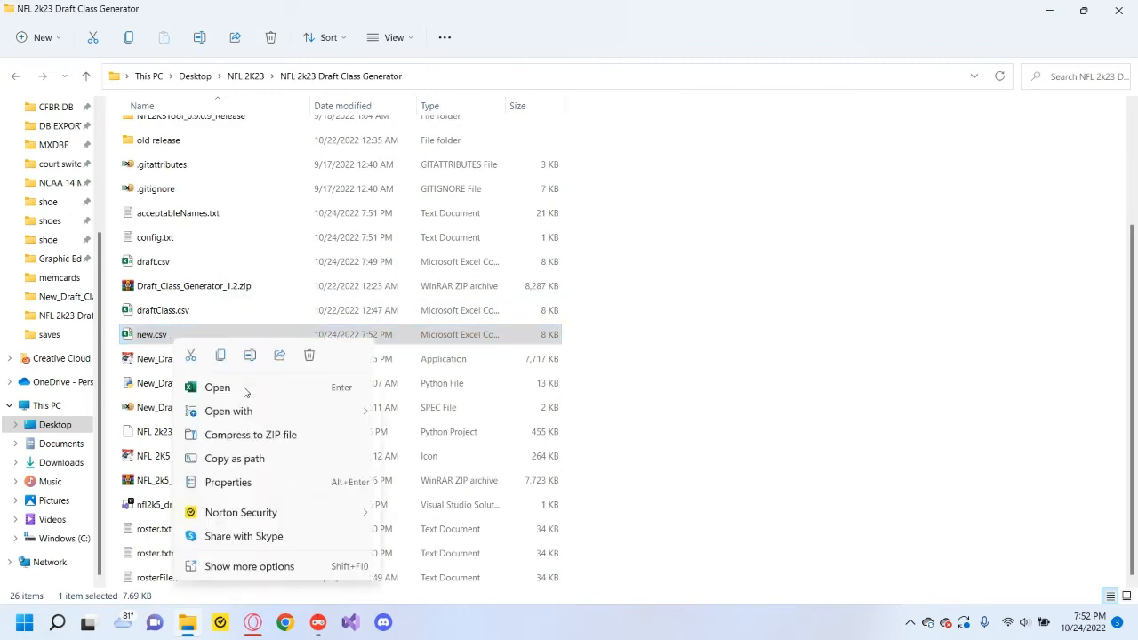
mouse_move(267, 410)
click(433, 461)
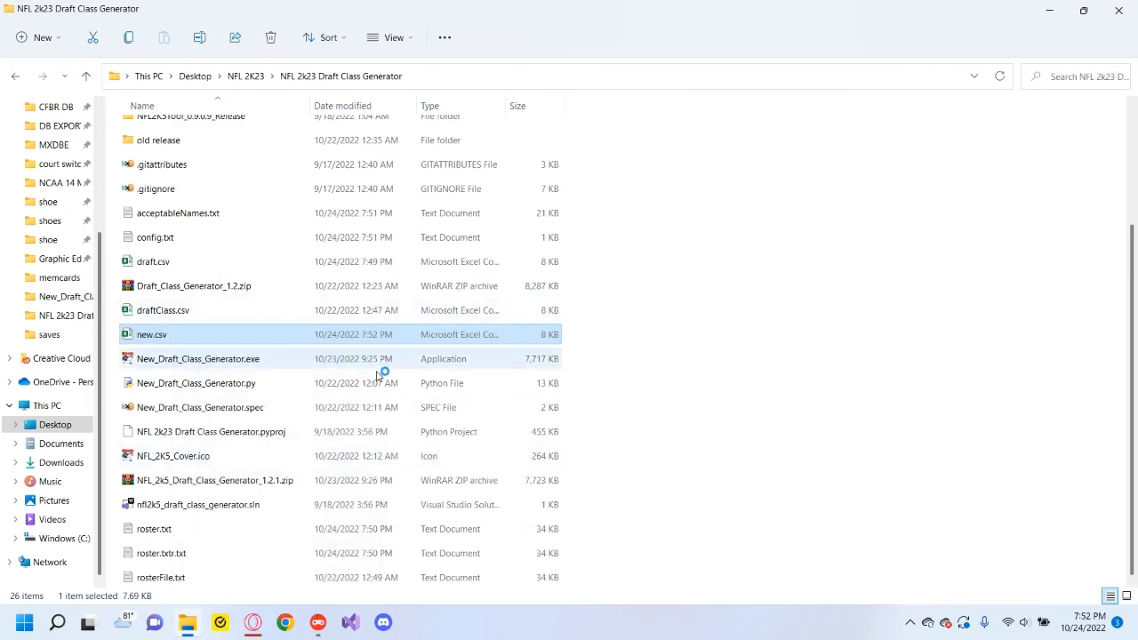
- Launch NFL2K5Tool_0.9.0.9.exe from the NFL2K5Tool_0.9.0.9_Release folder in NFL 2K23
click(248, 75)
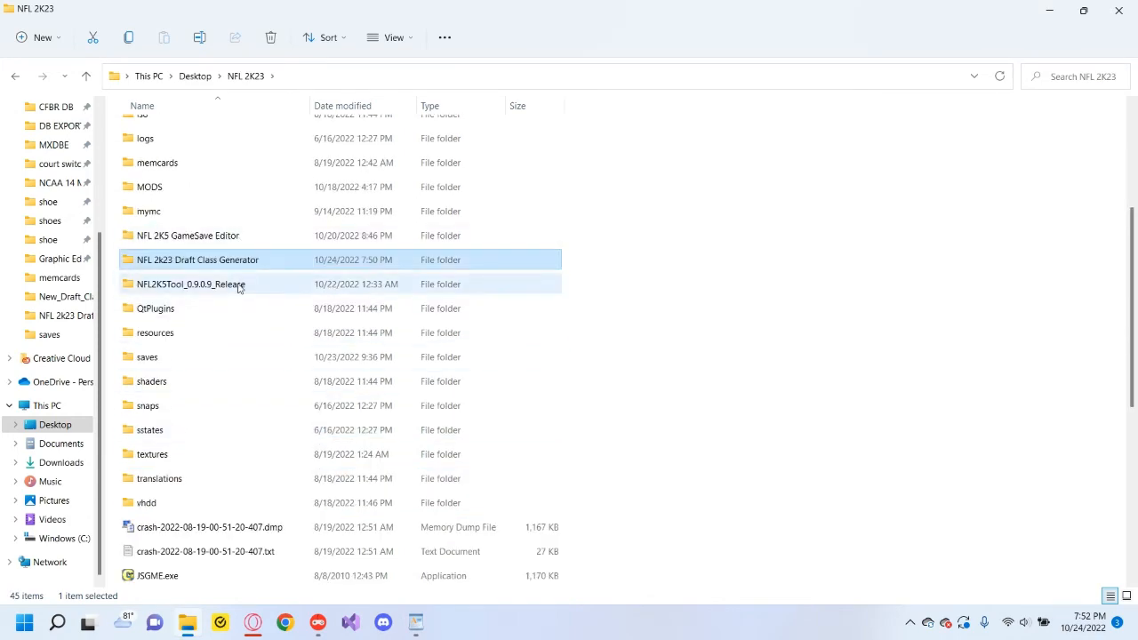
double_click(241, 285)
click(211, 301)
double_click(210, 301)
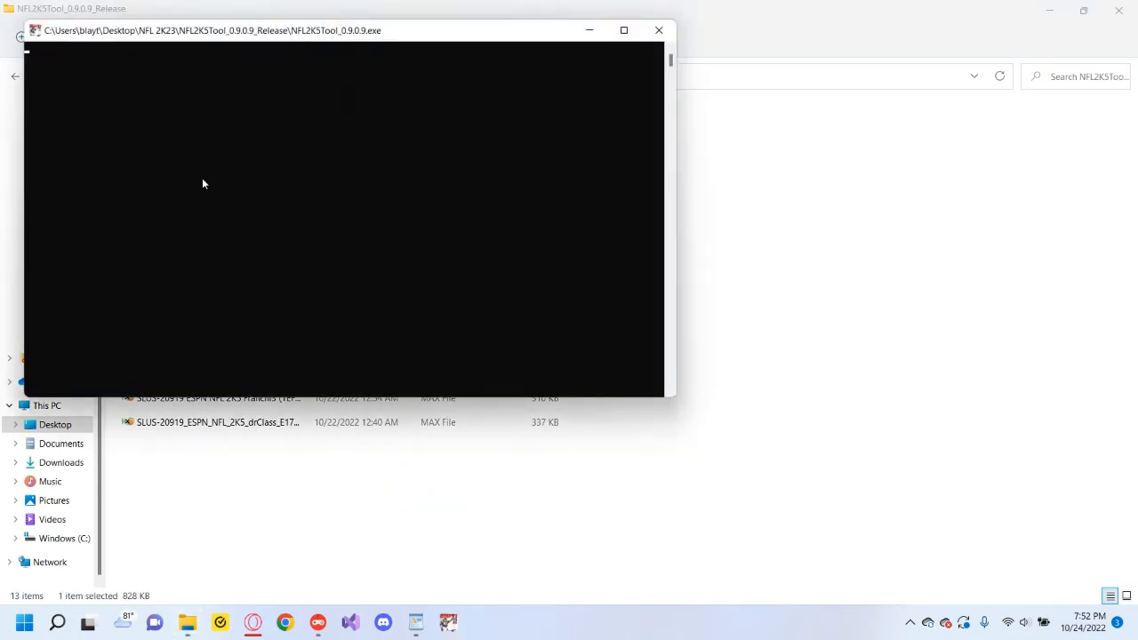
- Load the SLUS-20919 ESPN NFL 2K5 tutorial (B3821B81).max save from the saves folder in NFL 2K23
click(81, 90)
click(102, 120)
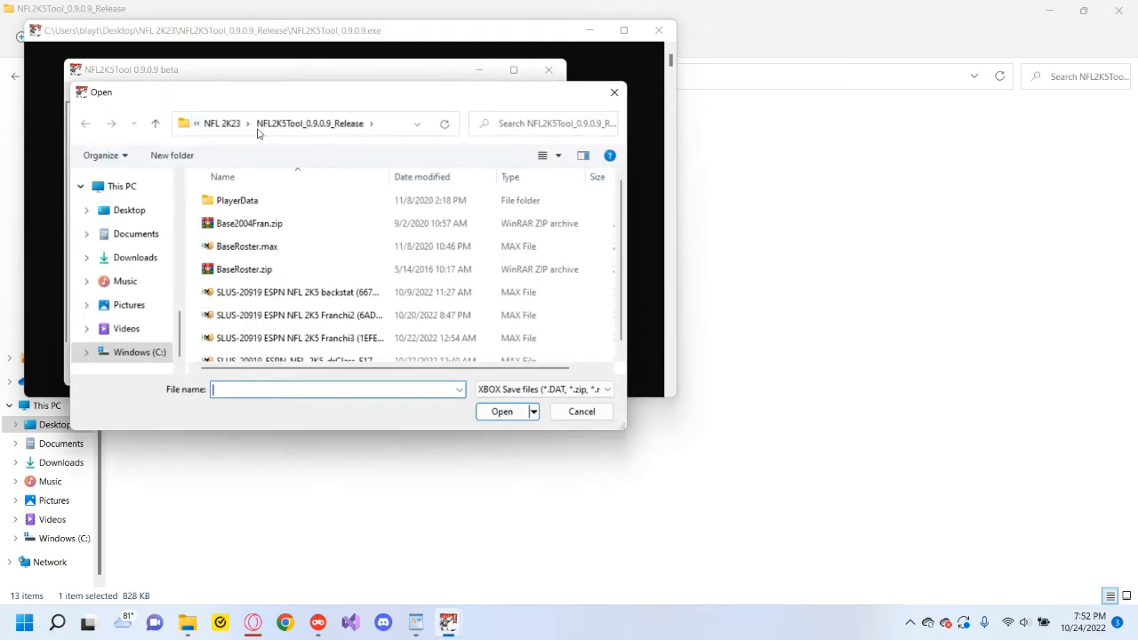
click(228, 124)
scroll(268, 211, up, 2)
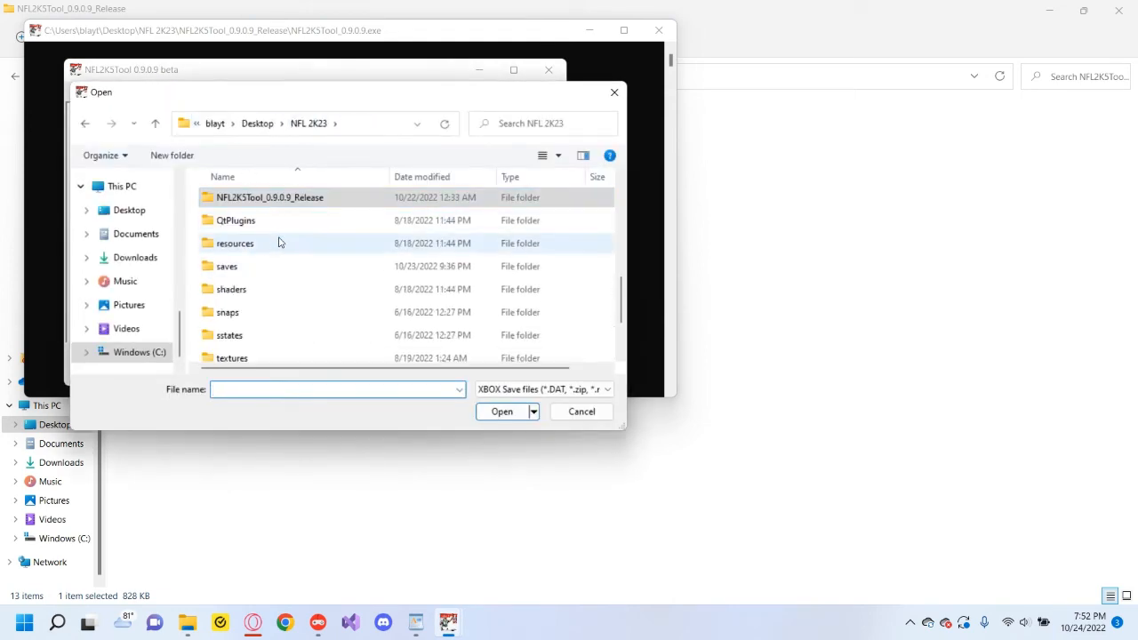
double_click(279, 264)
double_click(334, 339)
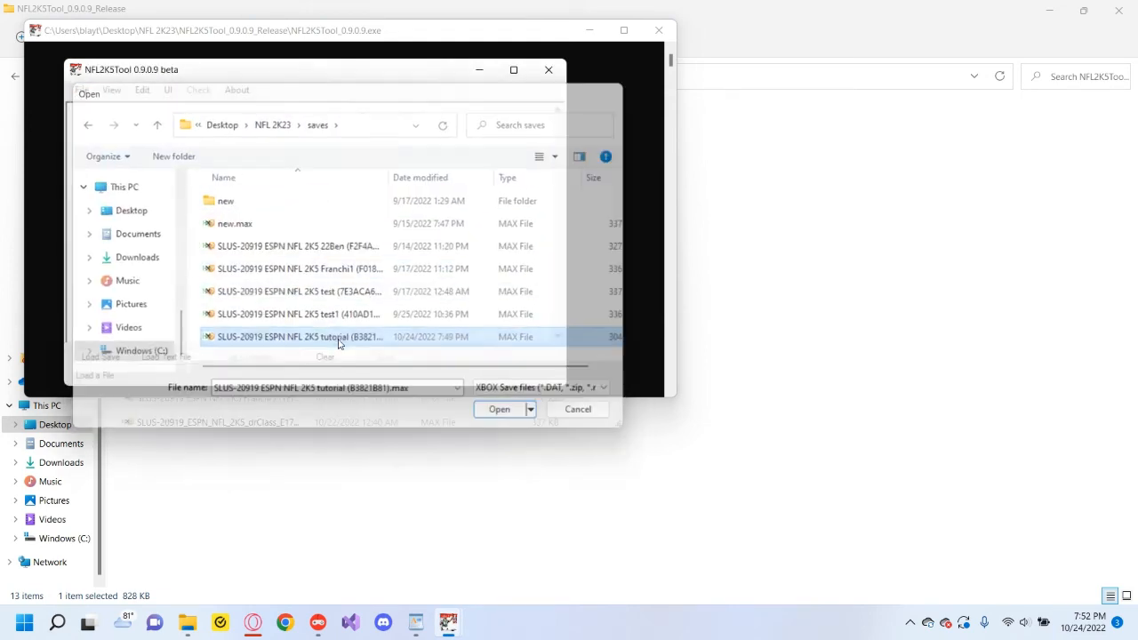
- Turn off the appearance and skills listings, enable the draft class listing, and list the save's contents
click(111, 91)
click(112, 96)
click(110, 97)
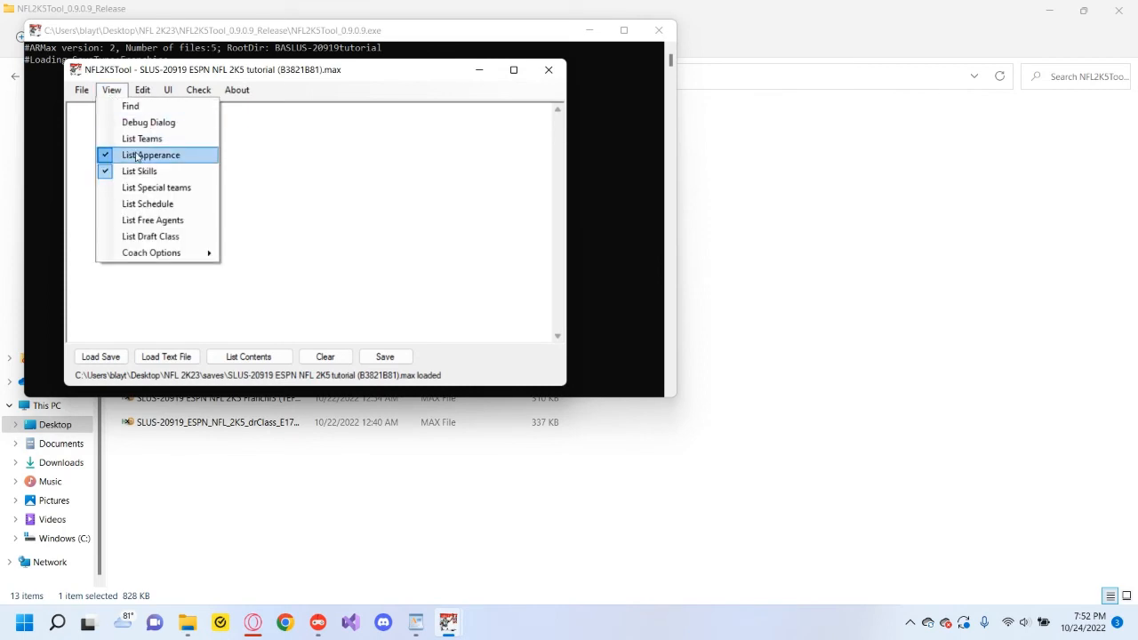
click(136, 155)
click(115, 92)
click(143, 174)
click(105, 91)
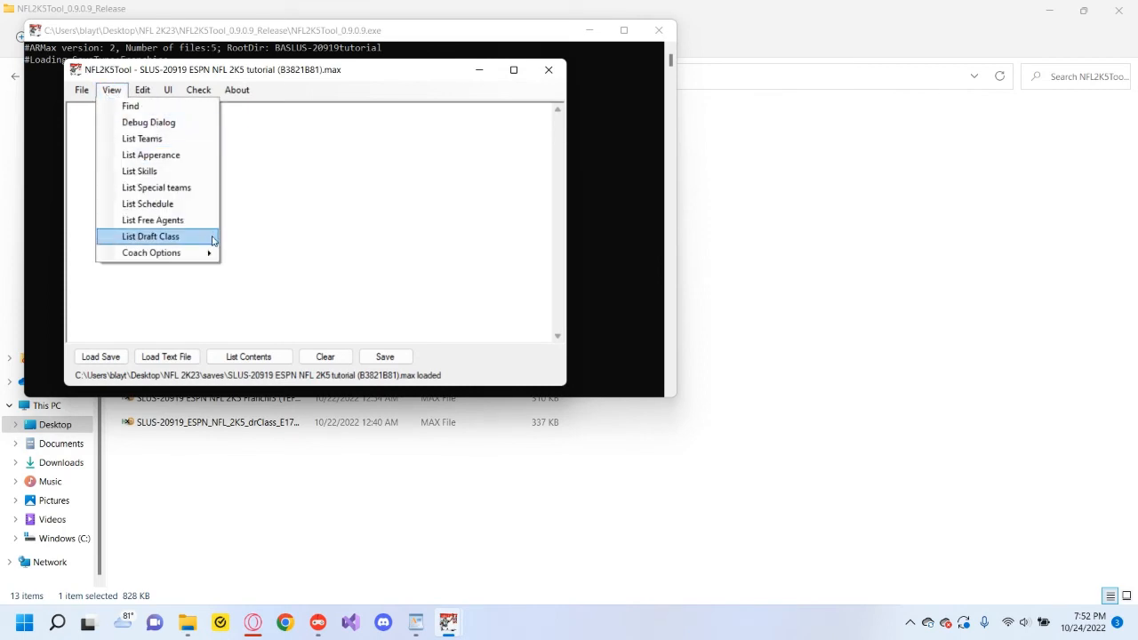
click(213, 238)
click(254, 357)
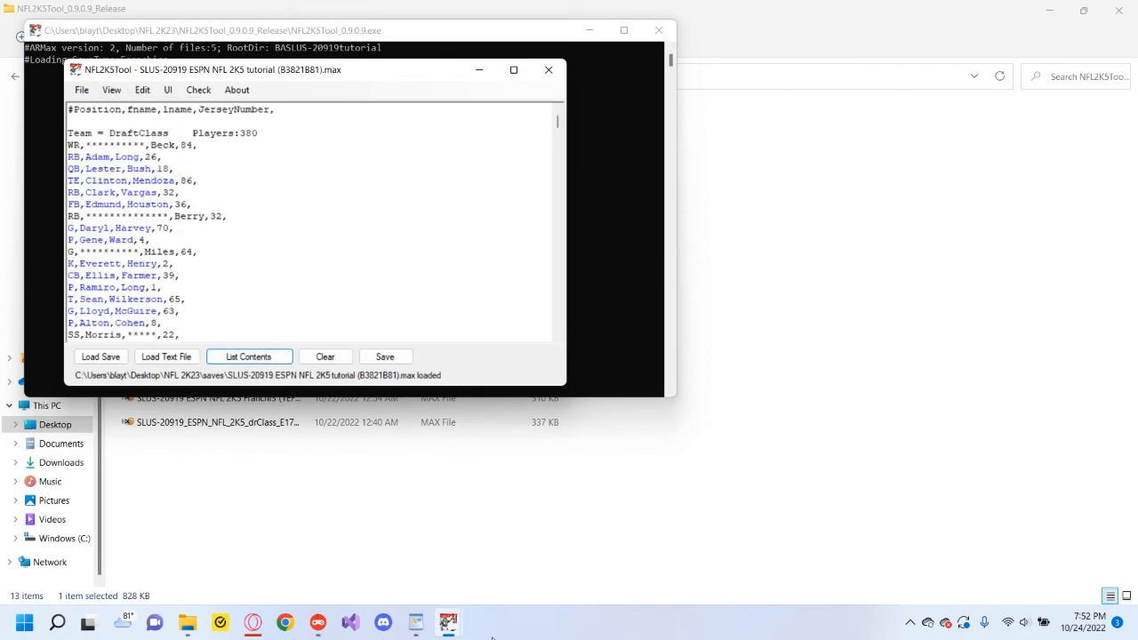
- Copy the entire new.csv text from WordPad and replace the listed draft class in NFL2K5Tool with it
mouse_move(416, 622)
click(421, 578)
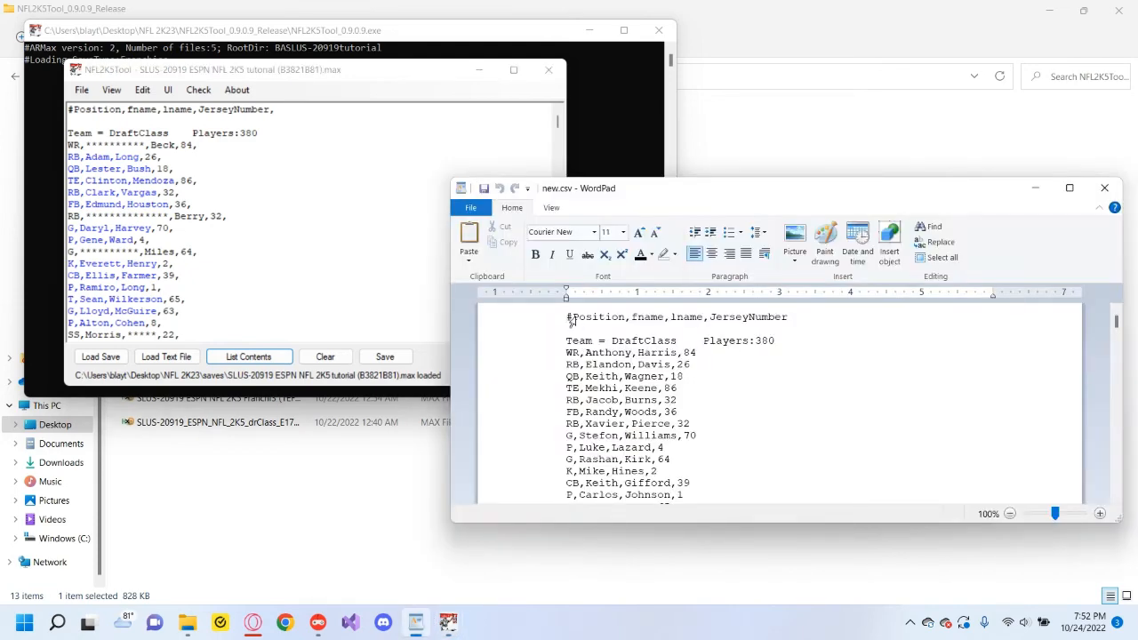
key(ctrl+a)
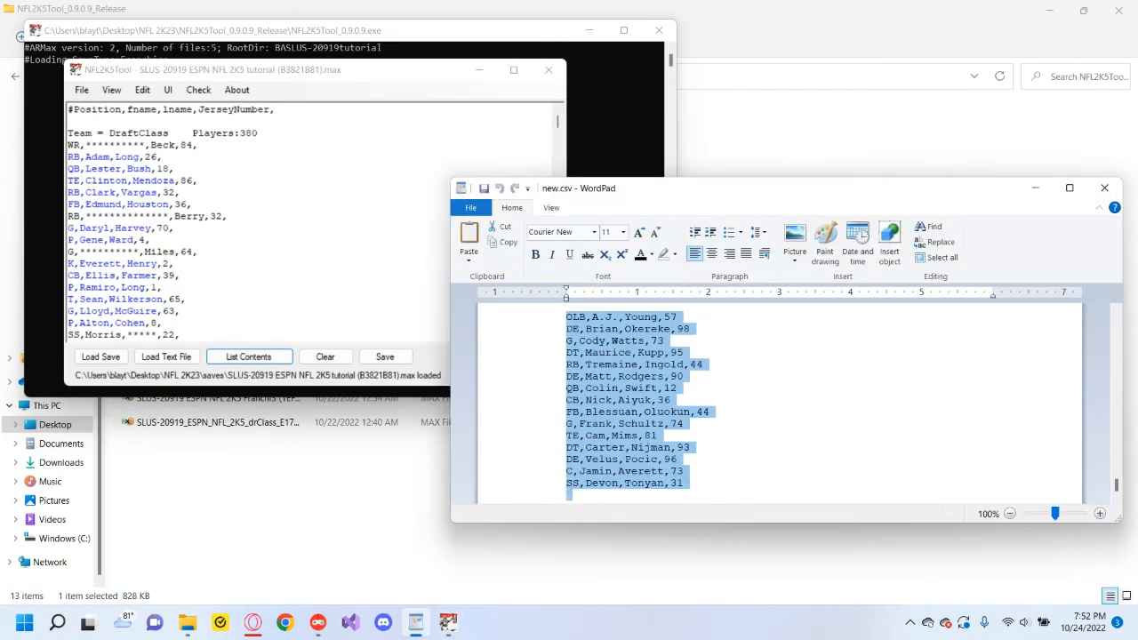
mouse_move(711, 496)
mouse_down()
mouse_move(710, 460)
mouse_move(702, 486)
mouse_up()
click(322, 291)
click(326, 358)
click(195, 198)
key(ctrl+v)
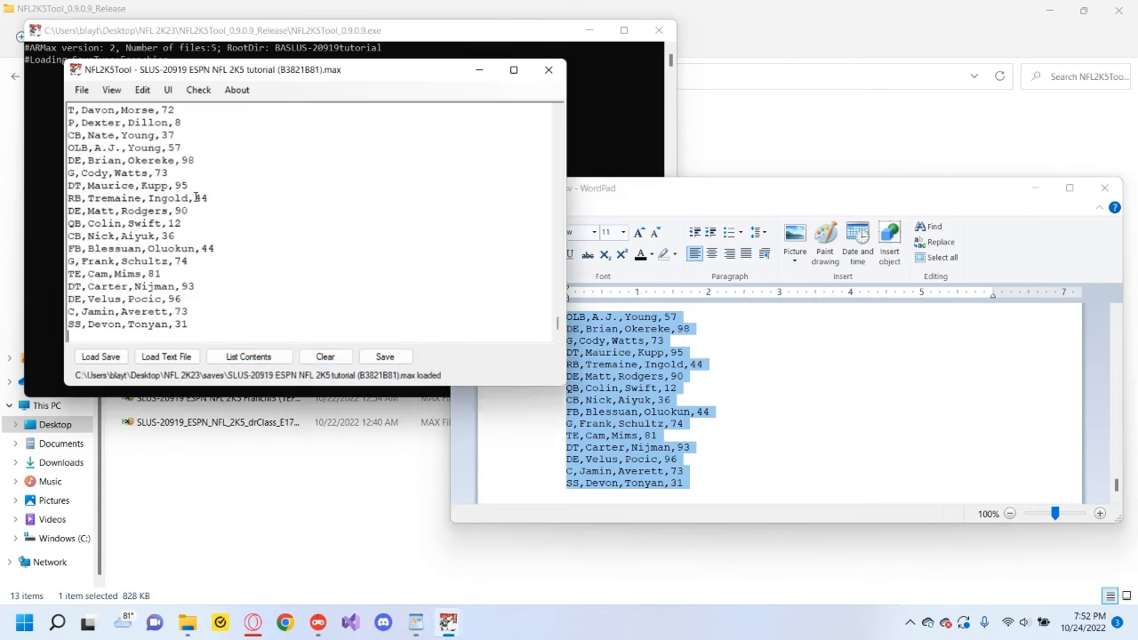
- Apply and save the data to SLUS-20919 ESPN NFL 2K5 tutorial (B3821B81).max, replacing the existing file and dismissing the error list
click(385, 357)
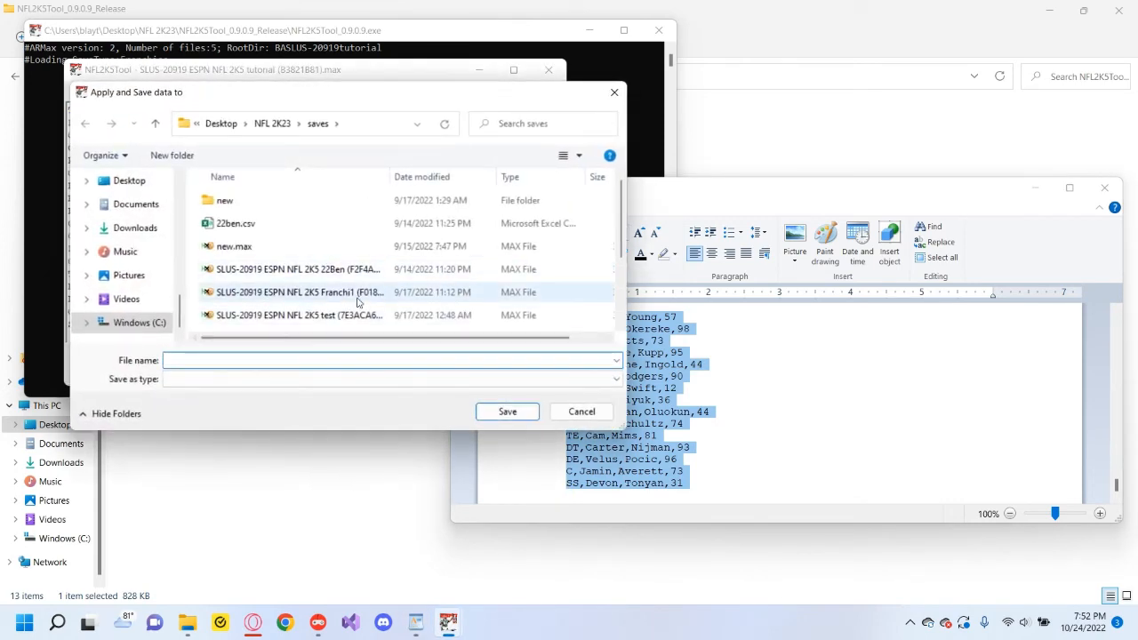
scroll(362, 323, down, 2)
double_click(372, 253)
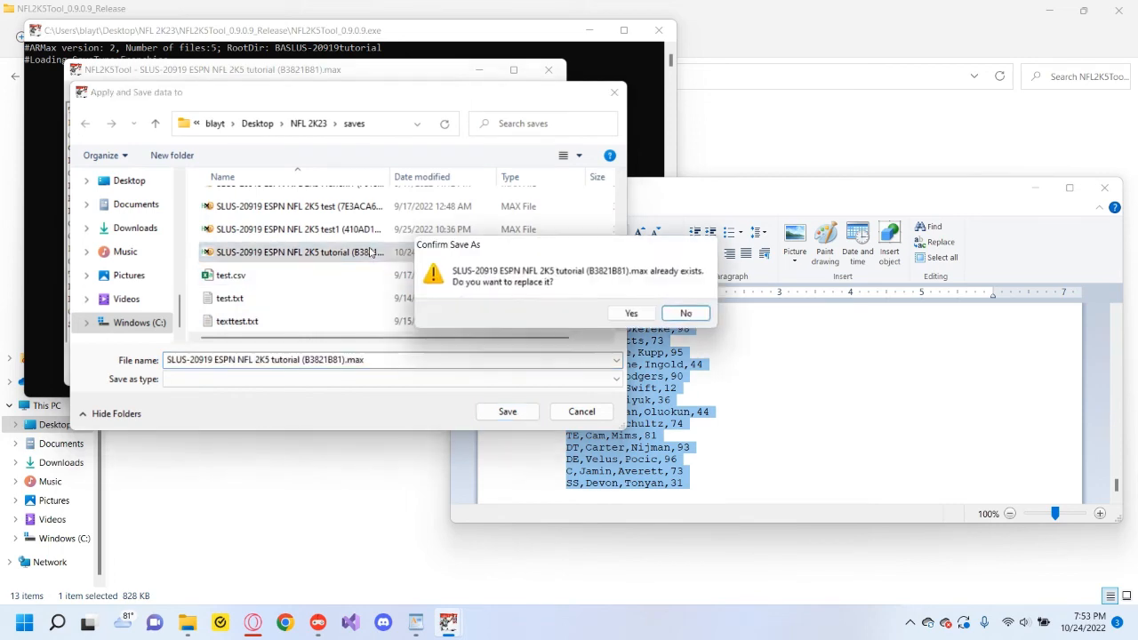
click(632, 316)
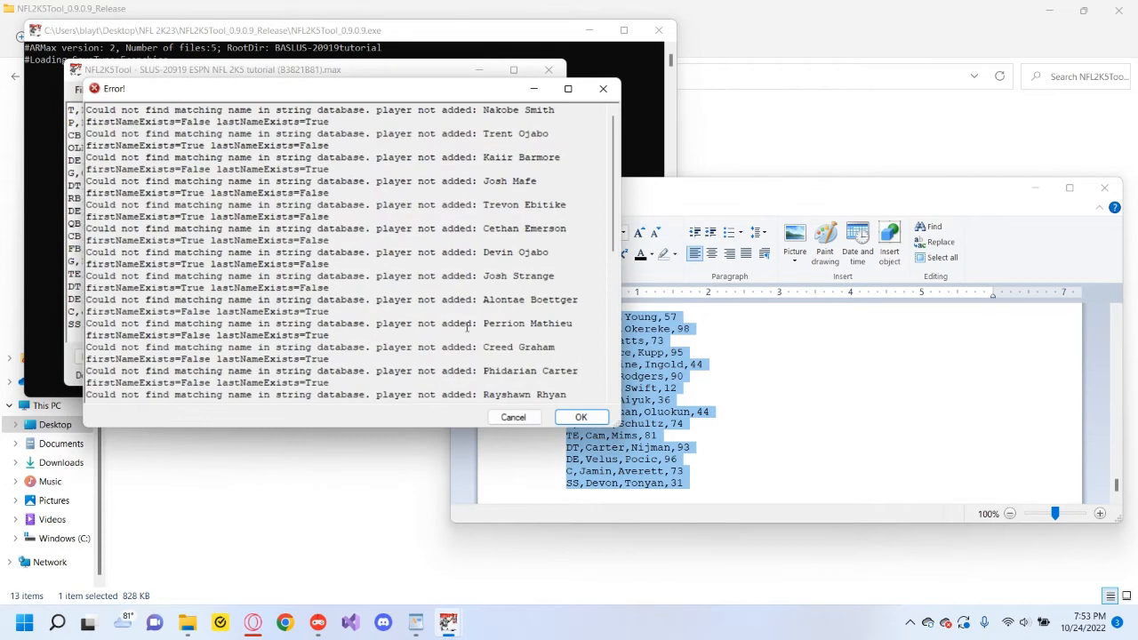
click(572, 423)
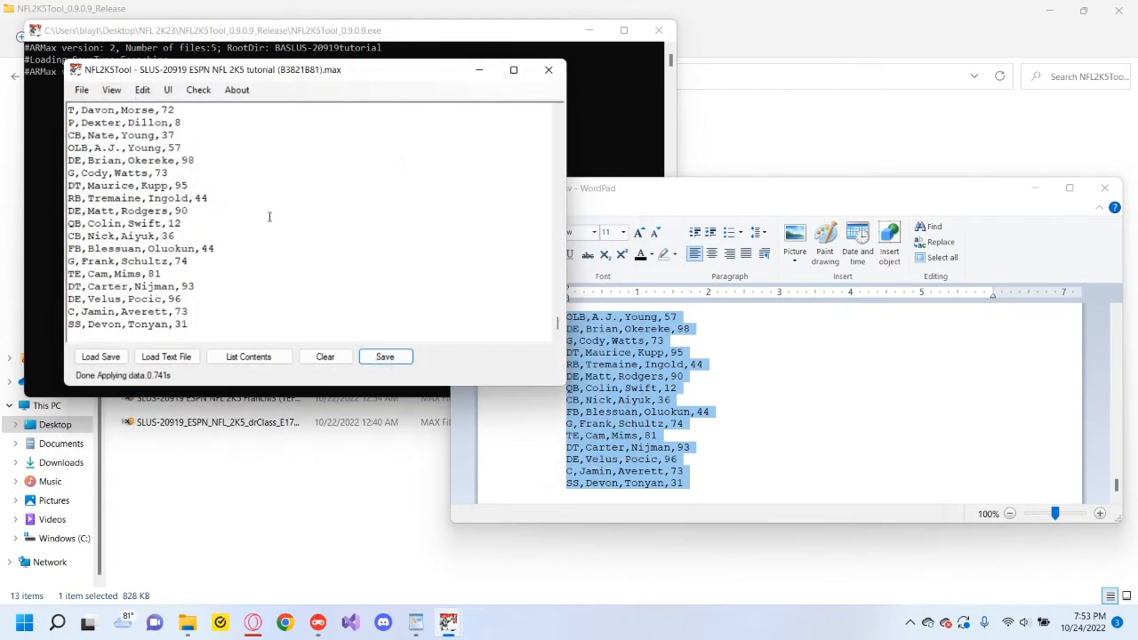
- Clear the text and reload the SLUS-20919 ESPN NFL 2K5 tutorial (B3821B81).max save from the saves folder
click(346, 359)
click(81, 89)
click(87, 106)
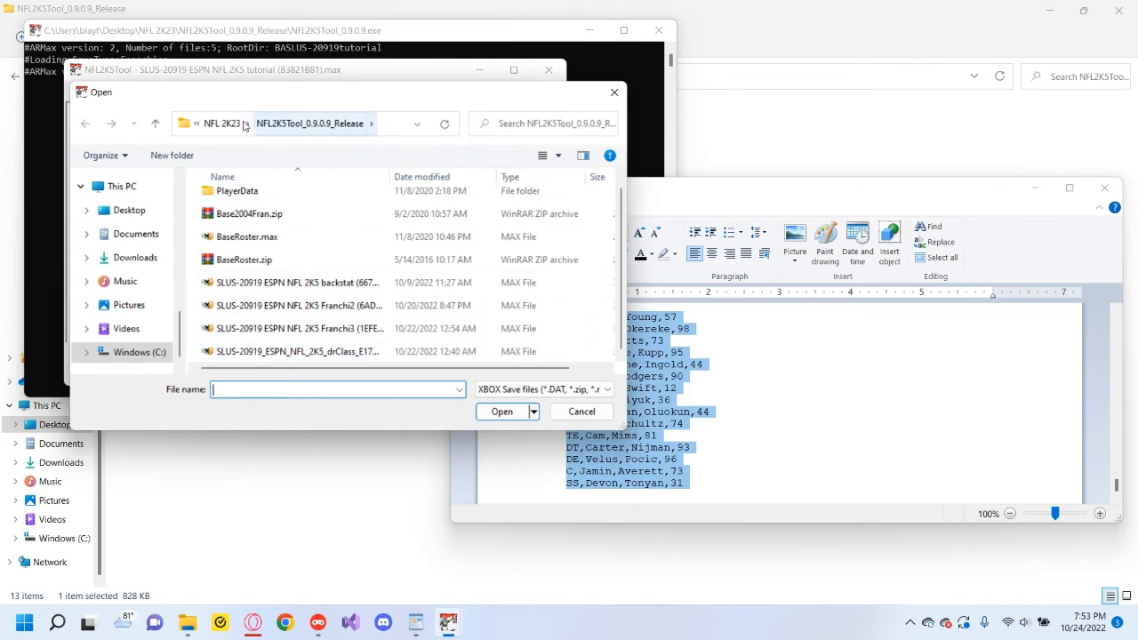
click(222, 123)
scroll(368, 338, down, 4)
scroll(272, 256, up, 2)
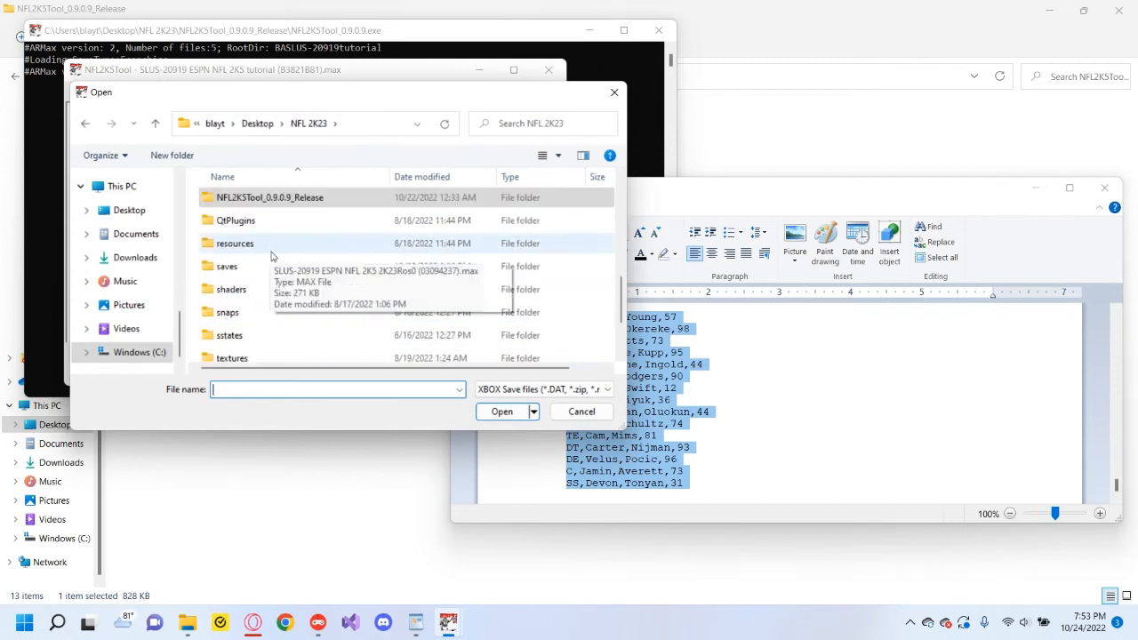
double_click(267, 266)
double_click(398, 345)
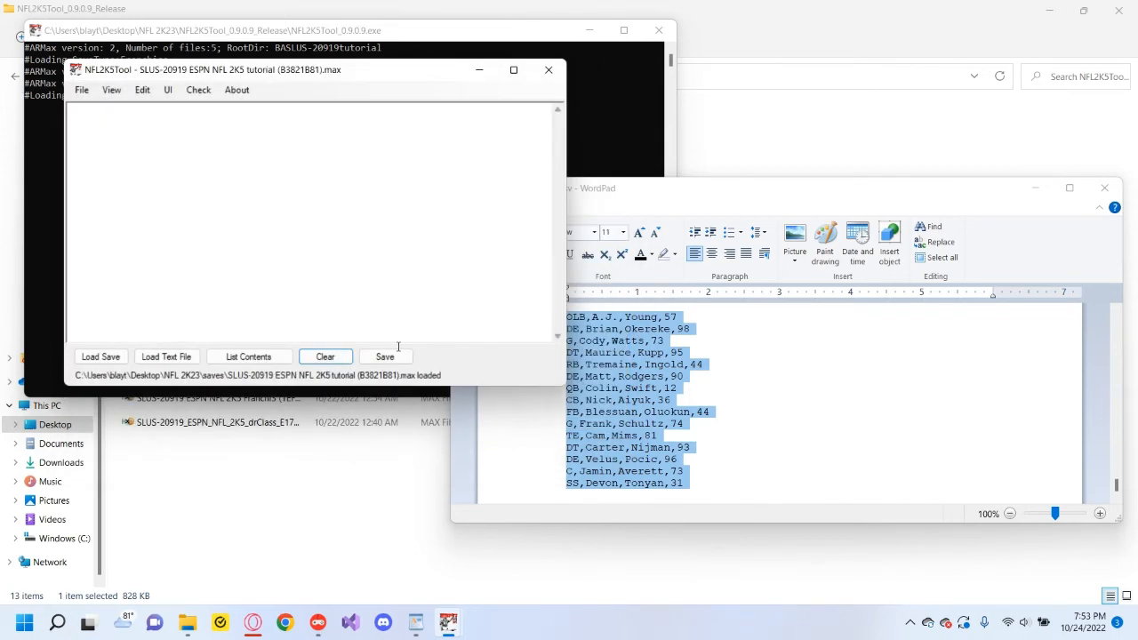
- List the reloaded save's contents, check the draft class player names, and close WordPad and NFL2K5Tool
click(258, 357)
scroll(303, 285, down, 20)
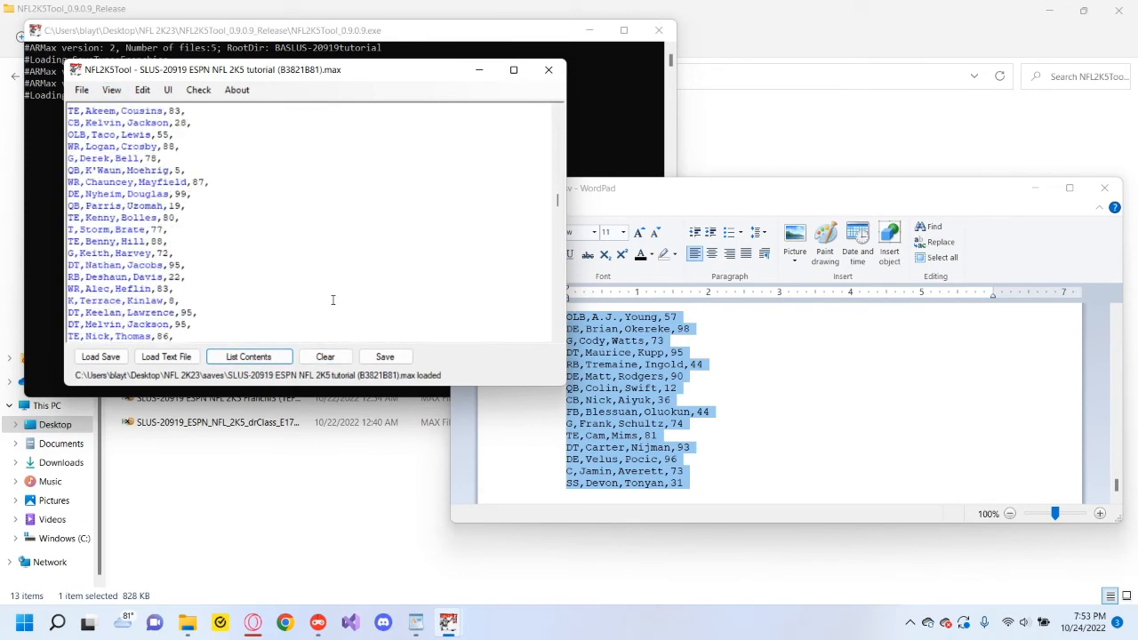
scroll(332, 295, down, 20)
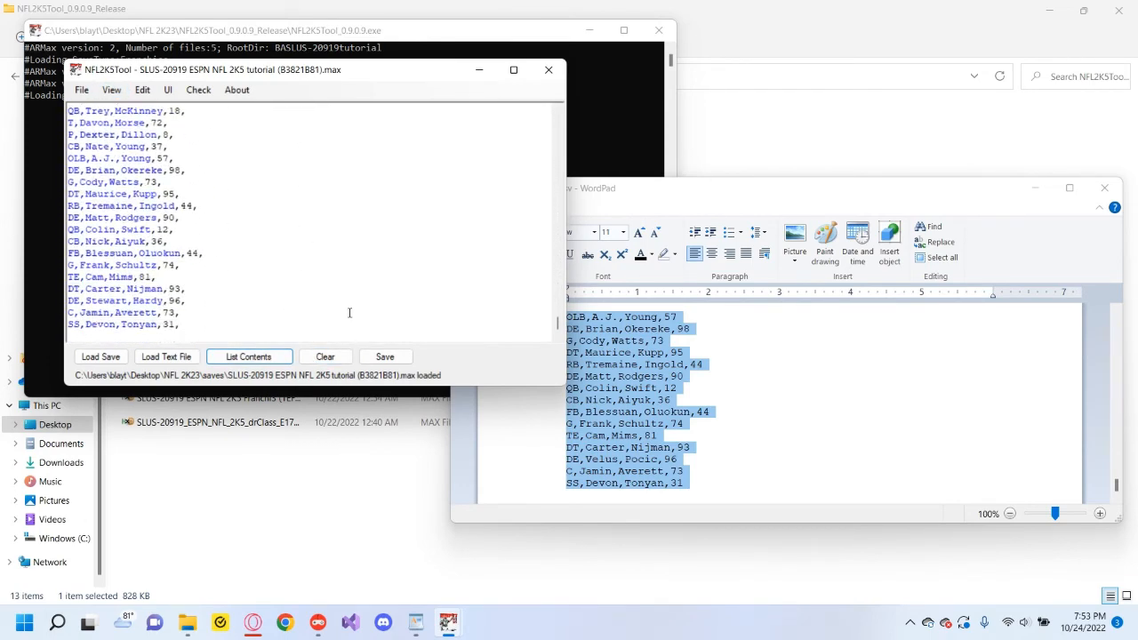
scroll(351, 308, up, 20)
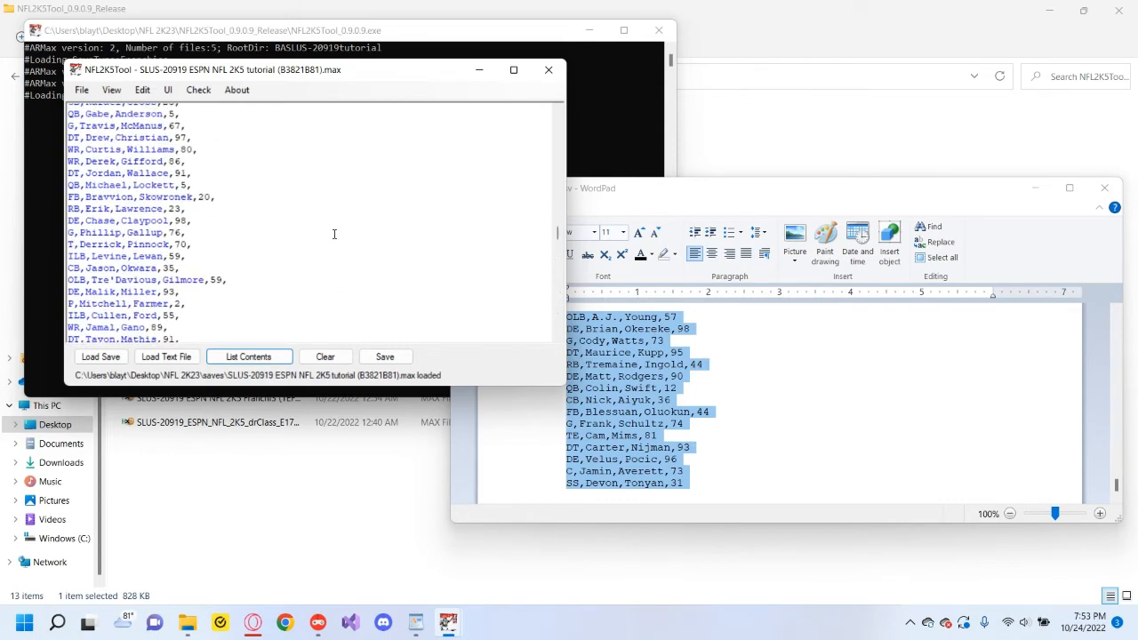
scroll(334, 234, up, 20)
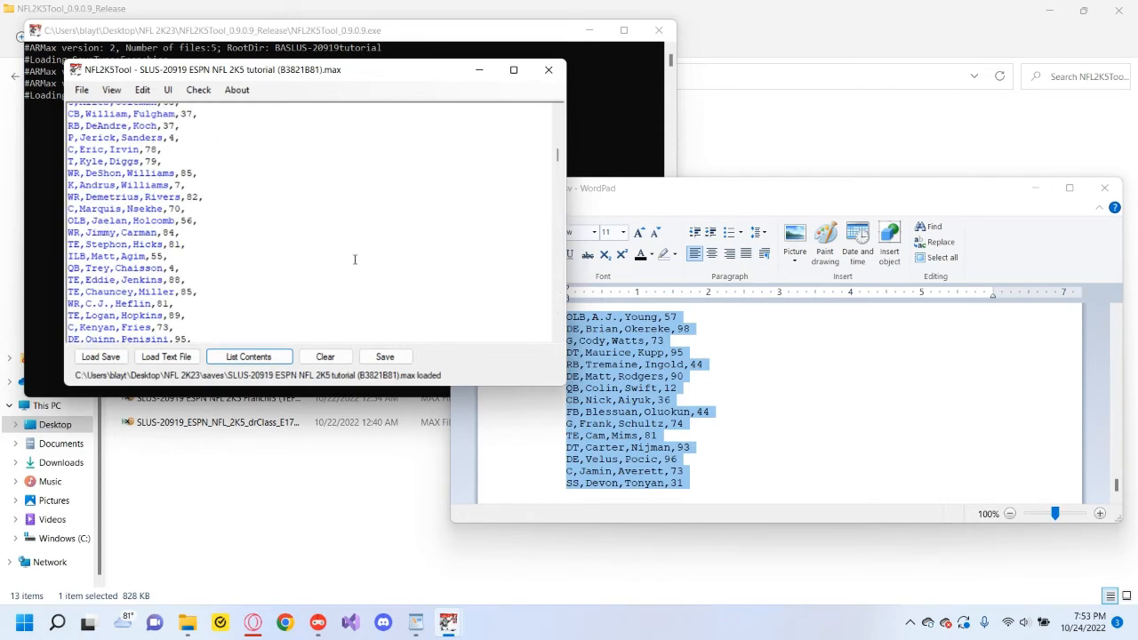
click(1104, 188)
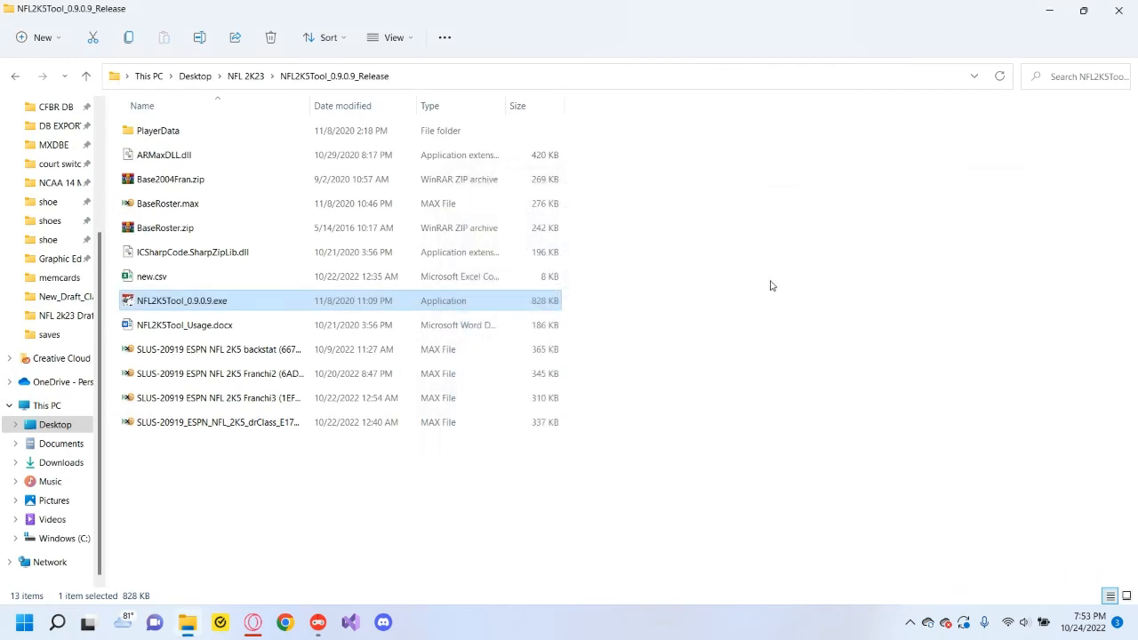
- Switch to NFL 2K5 Gamesave Editor by launching enf2k5editor.exe from the NFL 2K5 GameSave Editor folder in NFL 2K23
click(245, 76)
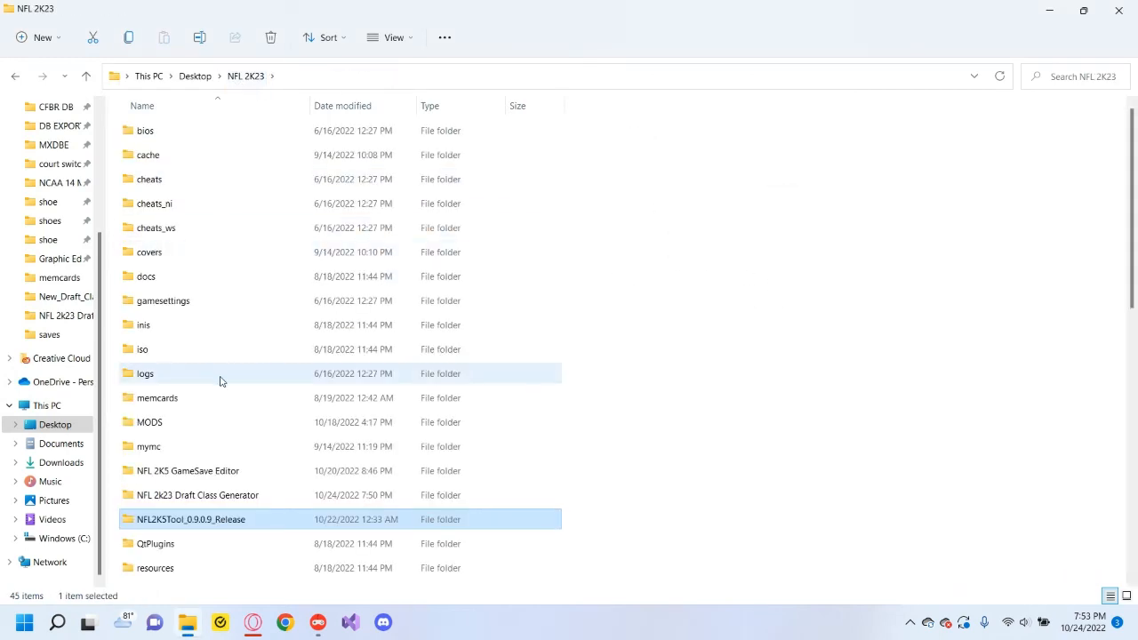
scroll(235, 338, down, 3)
double_click(241, 235)
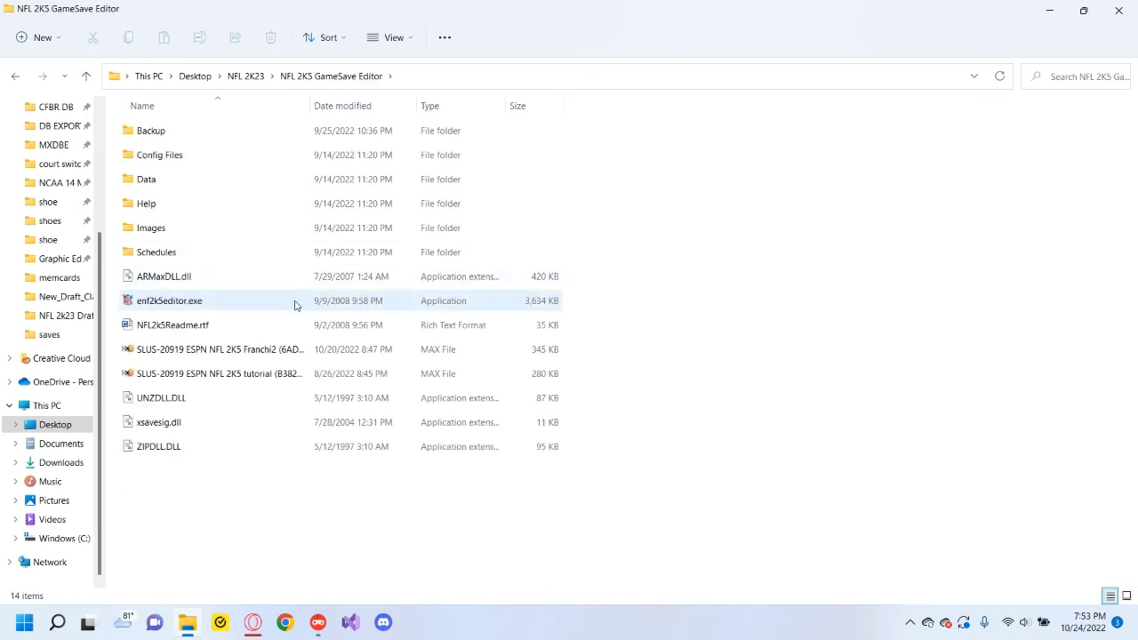
double_click(246, 307)
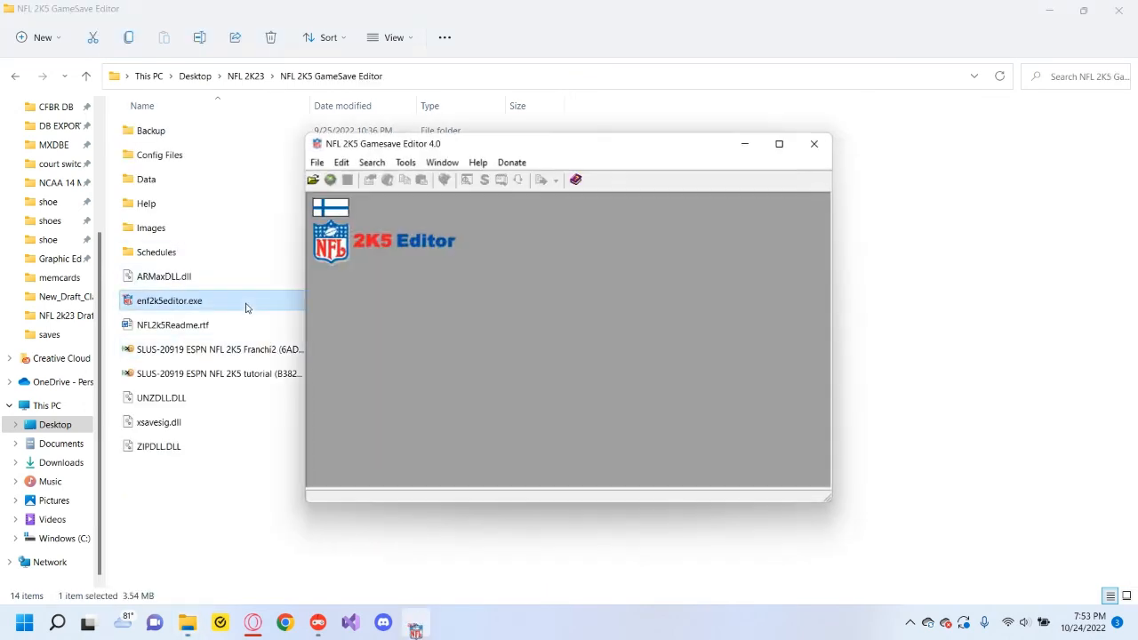
- Open SLUS-20919 ESPN NFL 2K5 tutorial (B3821B81).max from the saves folder and decline the name corruption auto-repair
click(318, 163)
click(347, 177)
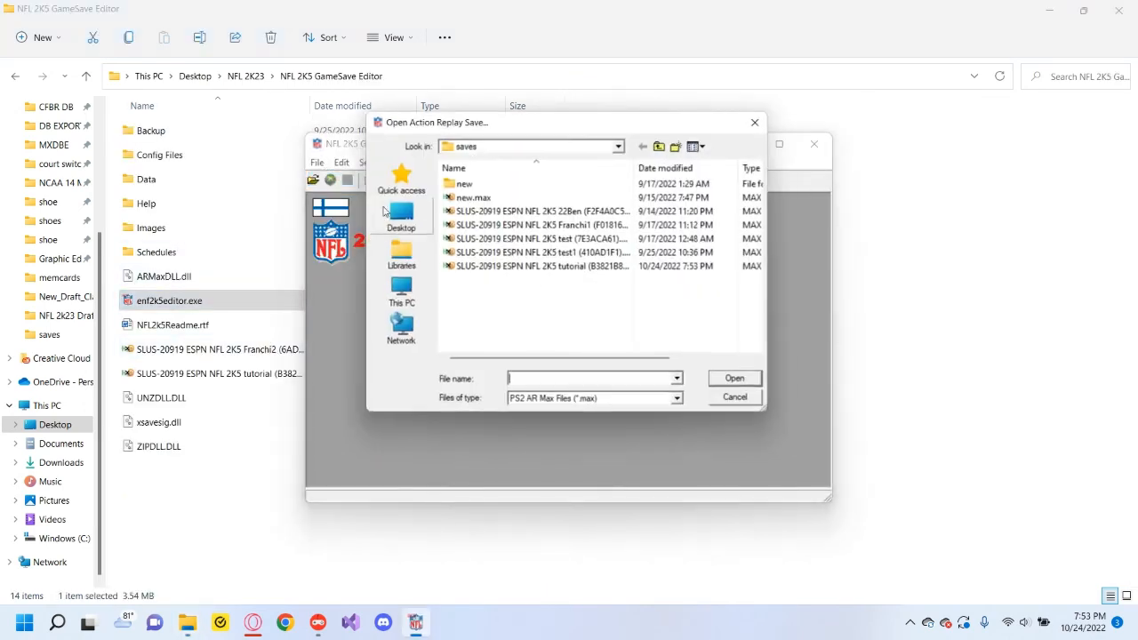
double_click(533, 266)
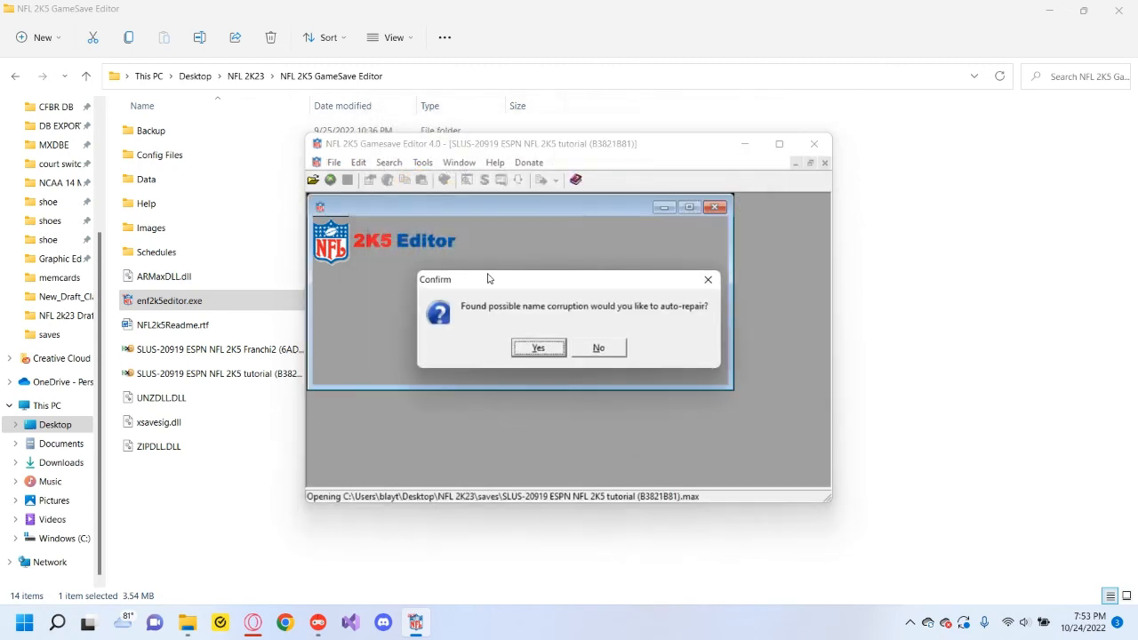
drag(532, 285, 484, 261)
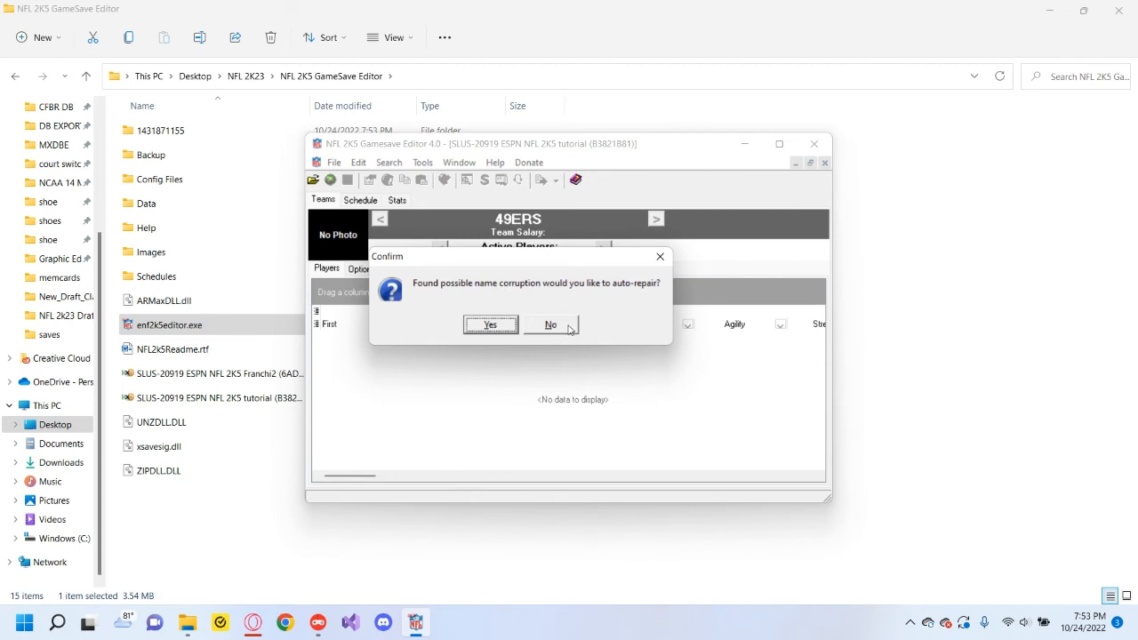
click(555, 326)
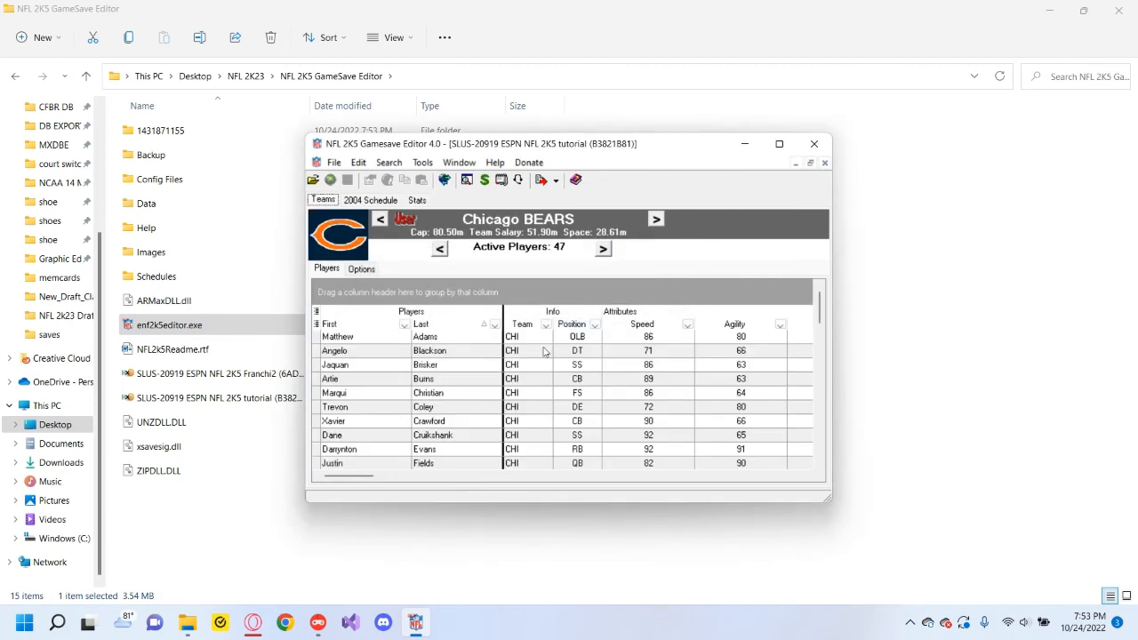
- Open the first listed Chicago Bears player in the Player Editor and accept the record without changing any value
click(351, 339)
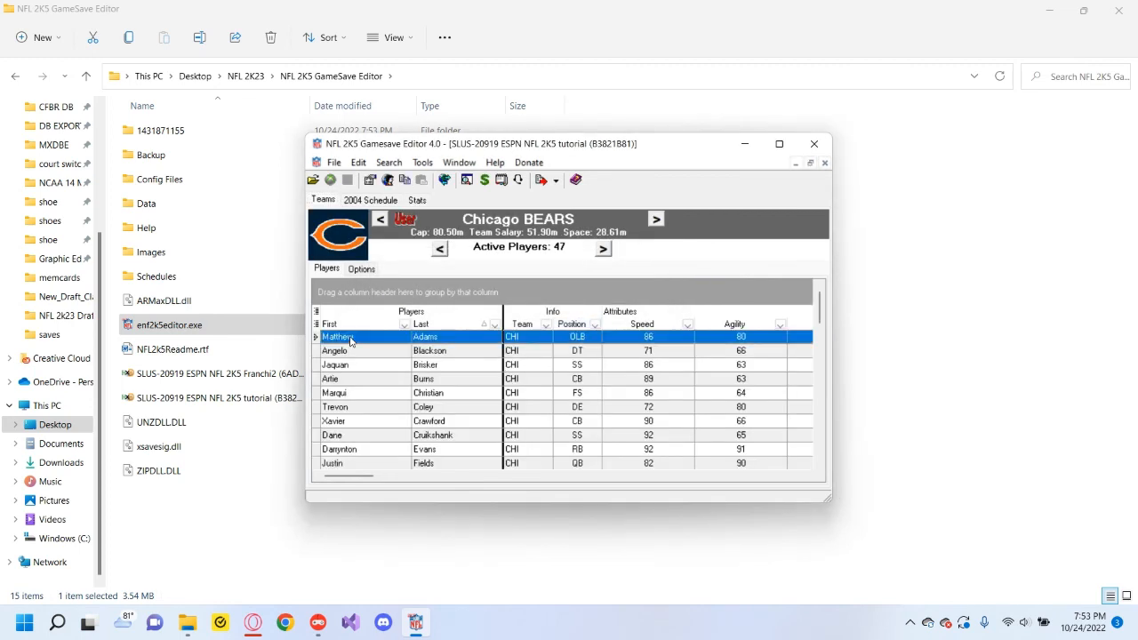
double_click(362, 344)
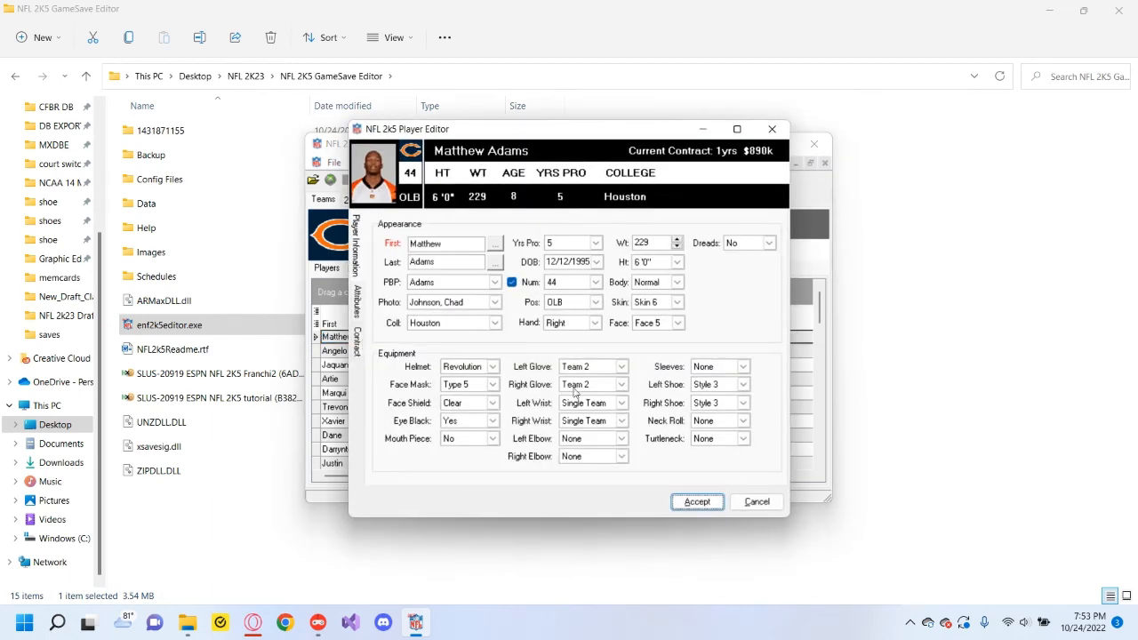
click(697, 502)
- Save the tutorial franchise file and close the Gamesave Editor
scroll(398, 352, down, 5)
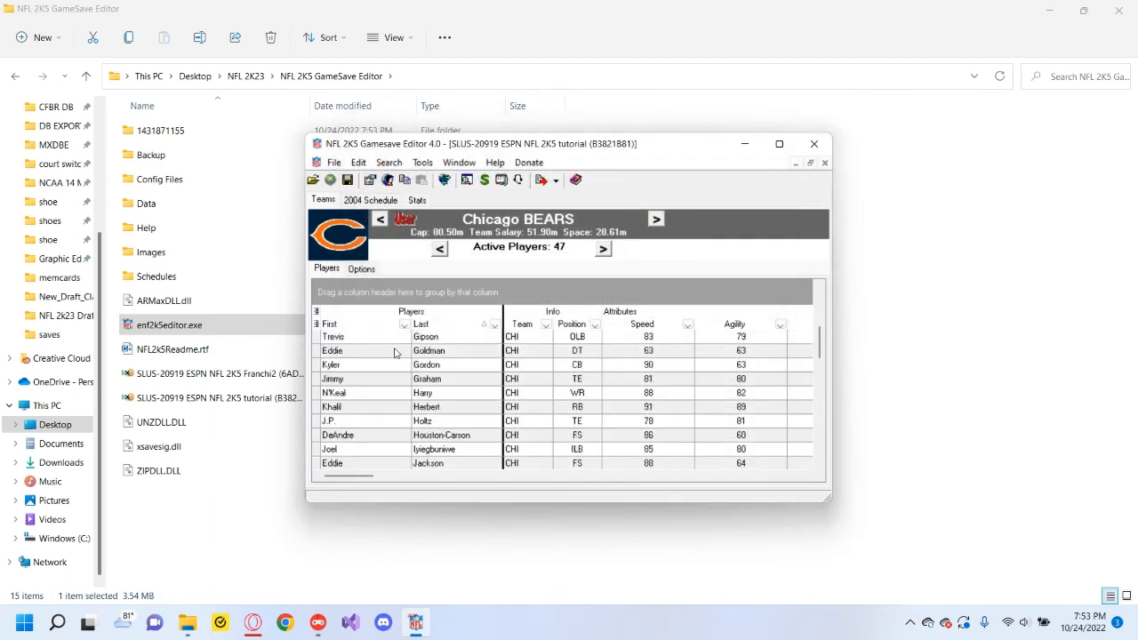
click(333, 162)
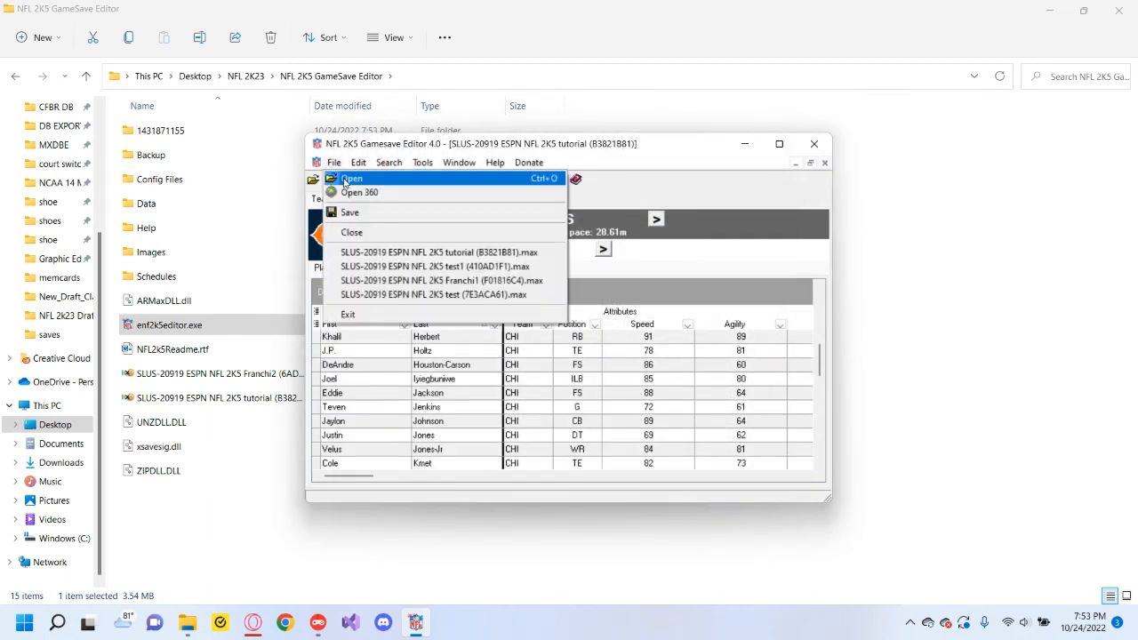
click(382, 215)
click(569, 348)
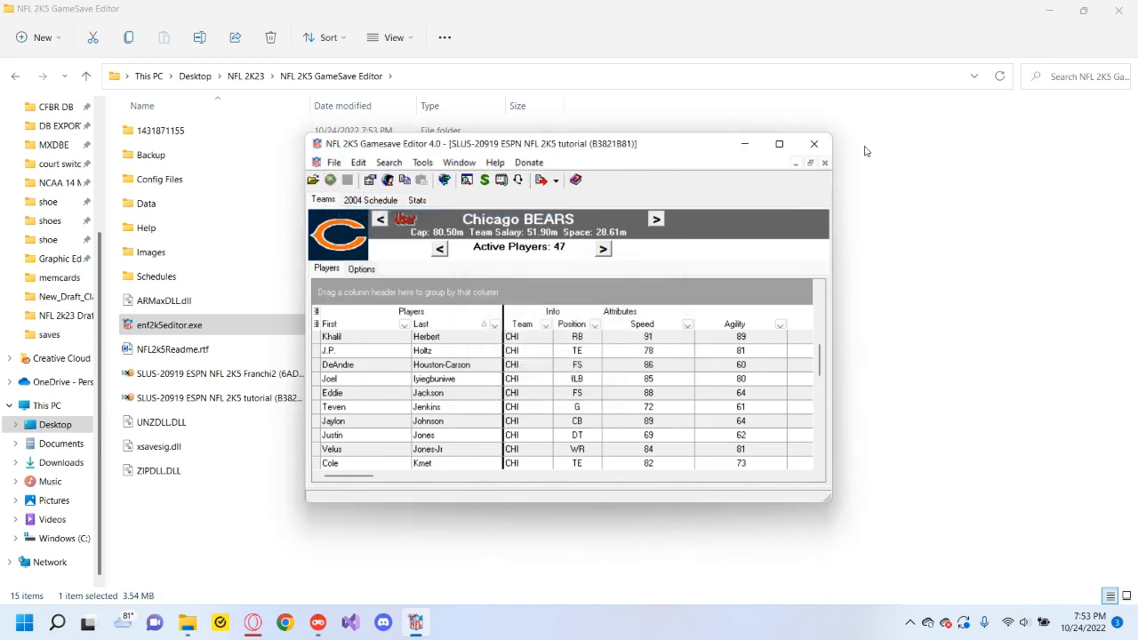
click(813, 144)
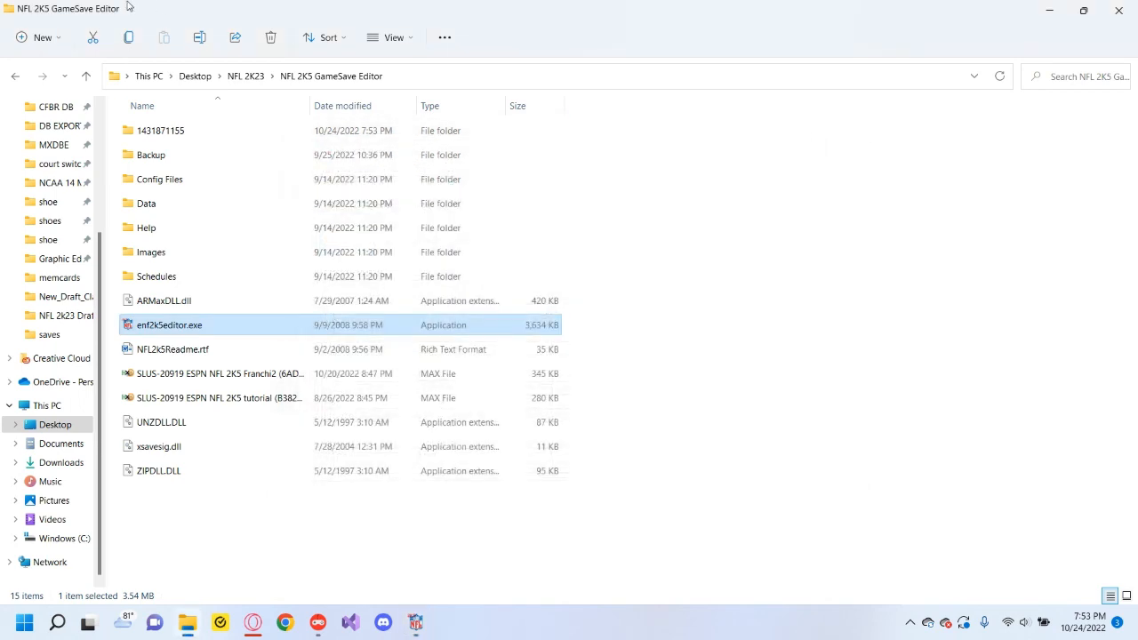
- Switch to mymc by launching mymc-gui.exe from the NFL 2K23 mymc folder, and open the NFL22Low.ps2 memory card image
click(236, 77)
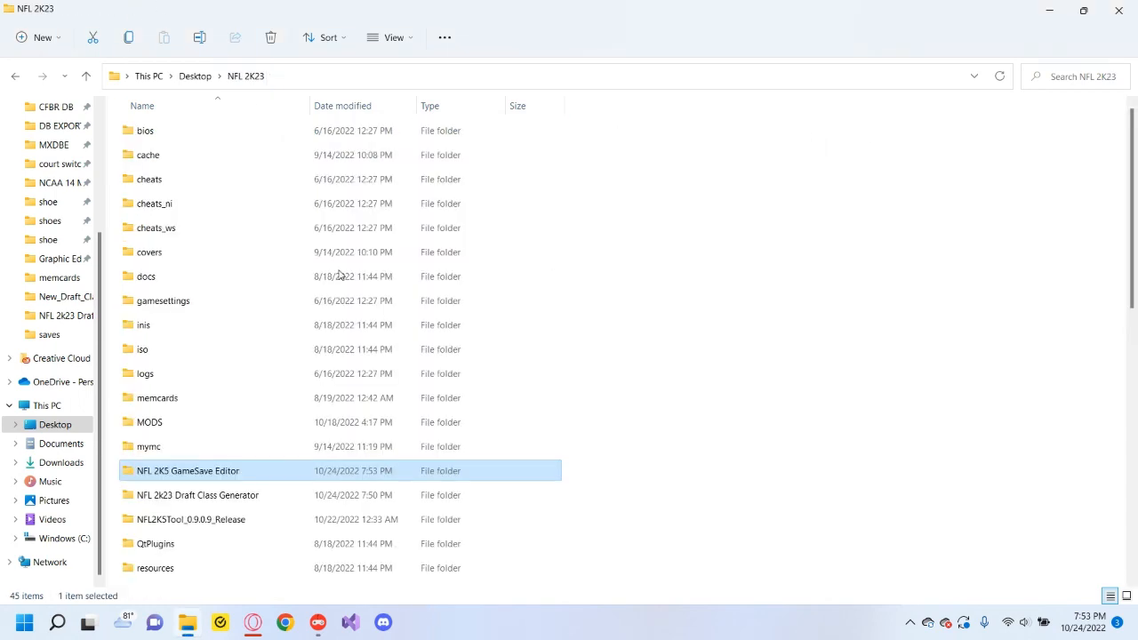
click(189, 442)
double_click(189, 442)
scroll(231, 391, down, 2)
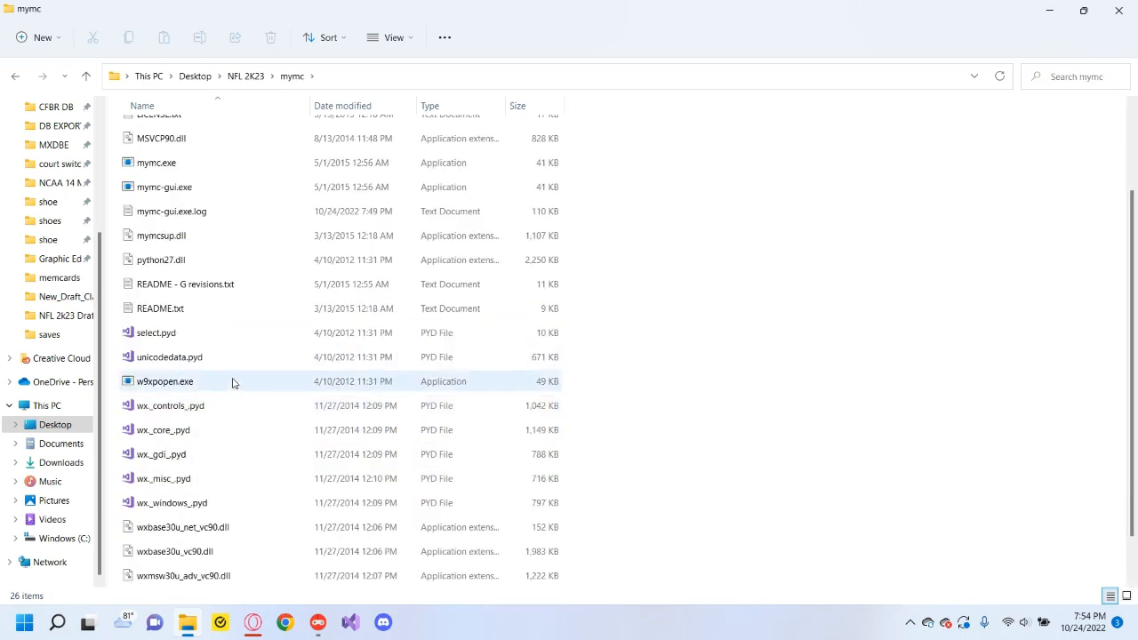
scroll(226, 338, up, 2)
double_click(223, 300)
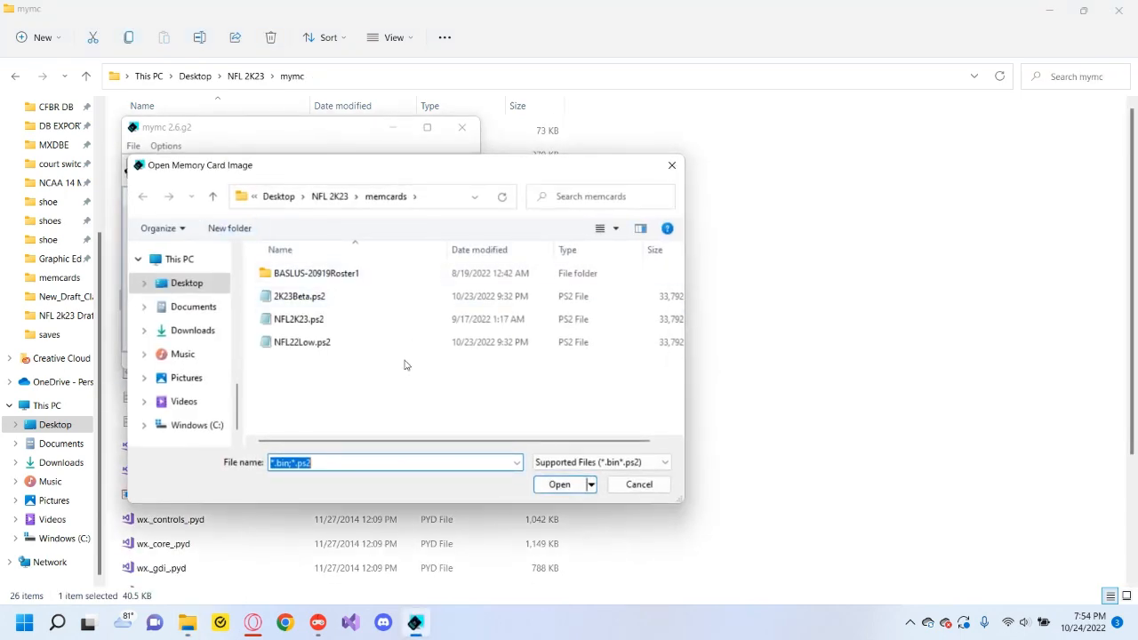
double_click(302, 342)
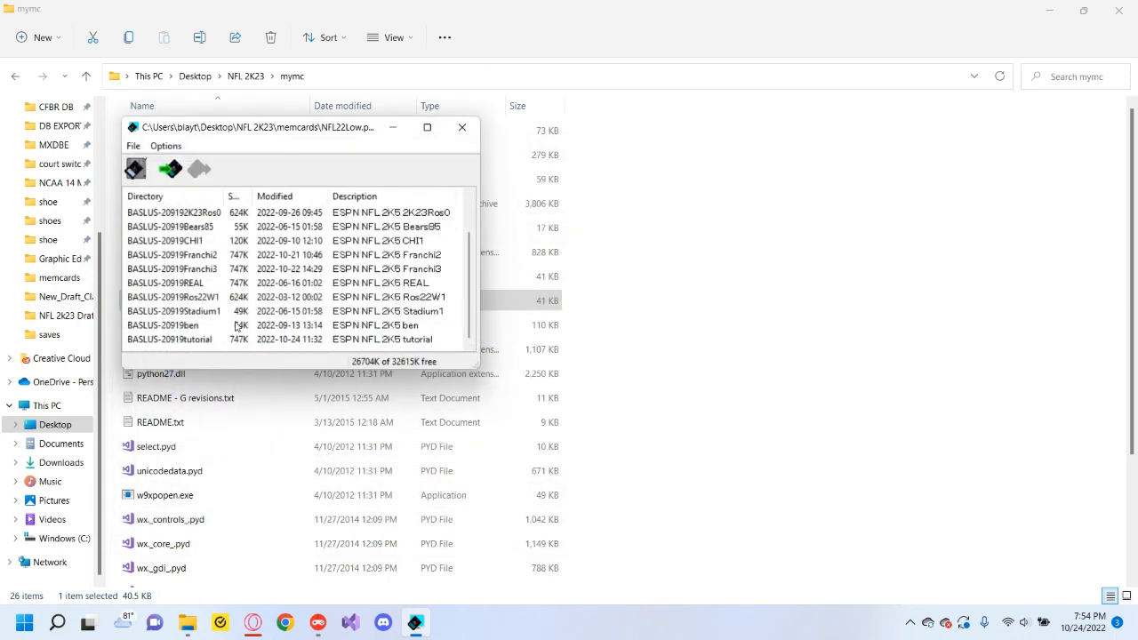
- Delete the BASLUS-20919tutorial save from the memory card and import SLUS-20919 ESPN NFL 2K5 tutorial (B3821B81).max in its place
click(215, 339)
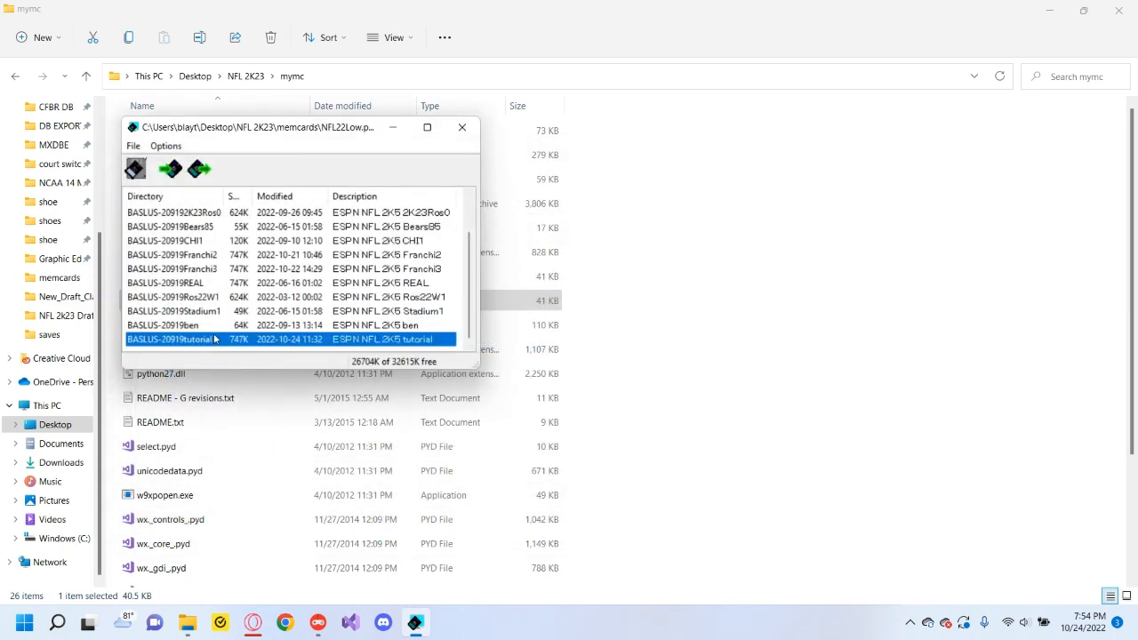
click(133, 146)
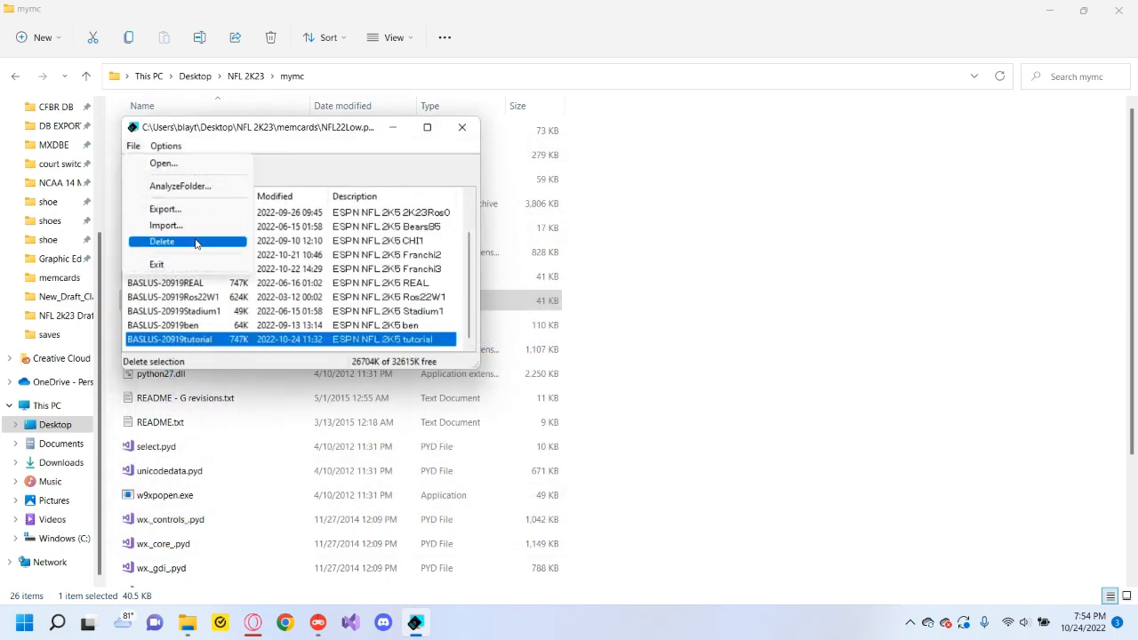
click(196, 242)
click(381, 253)
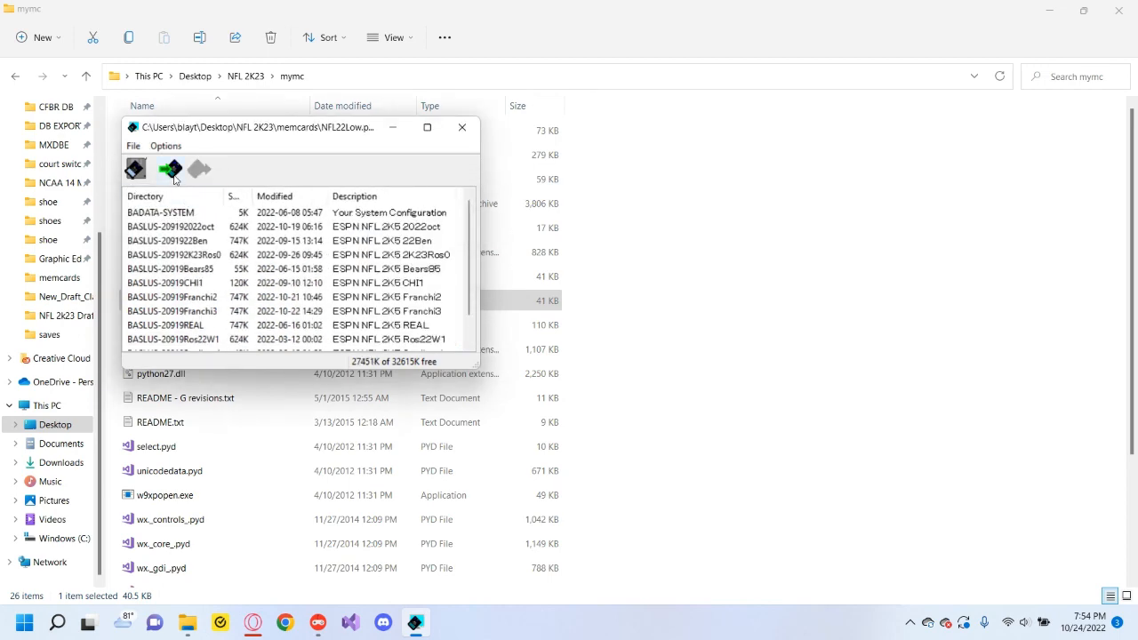
click(174, 178)
double_click(385, 407)
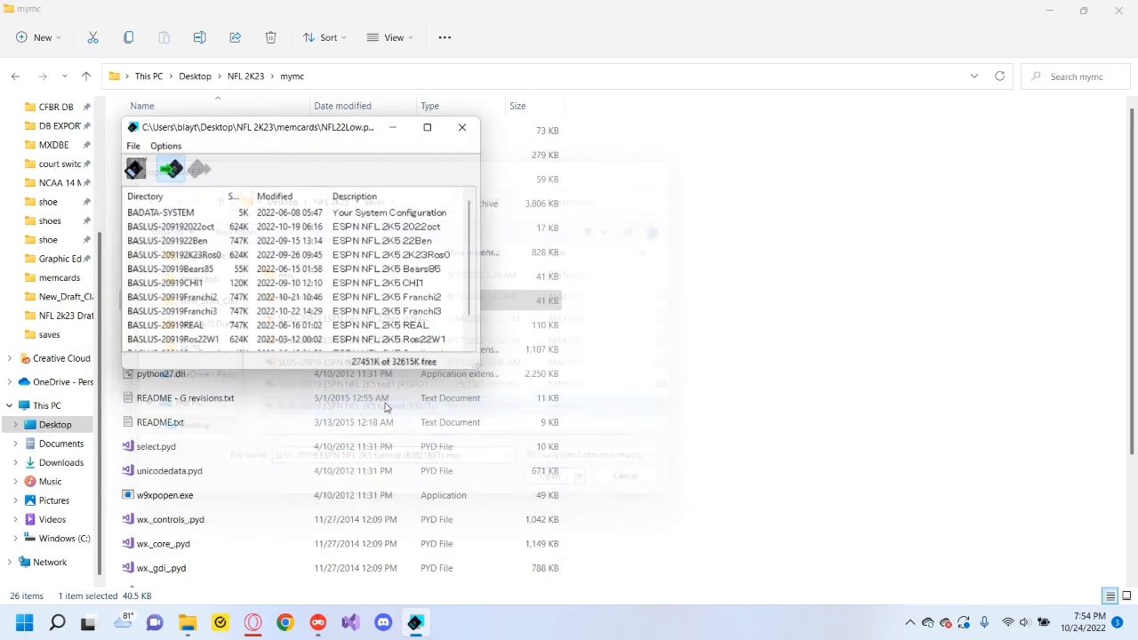